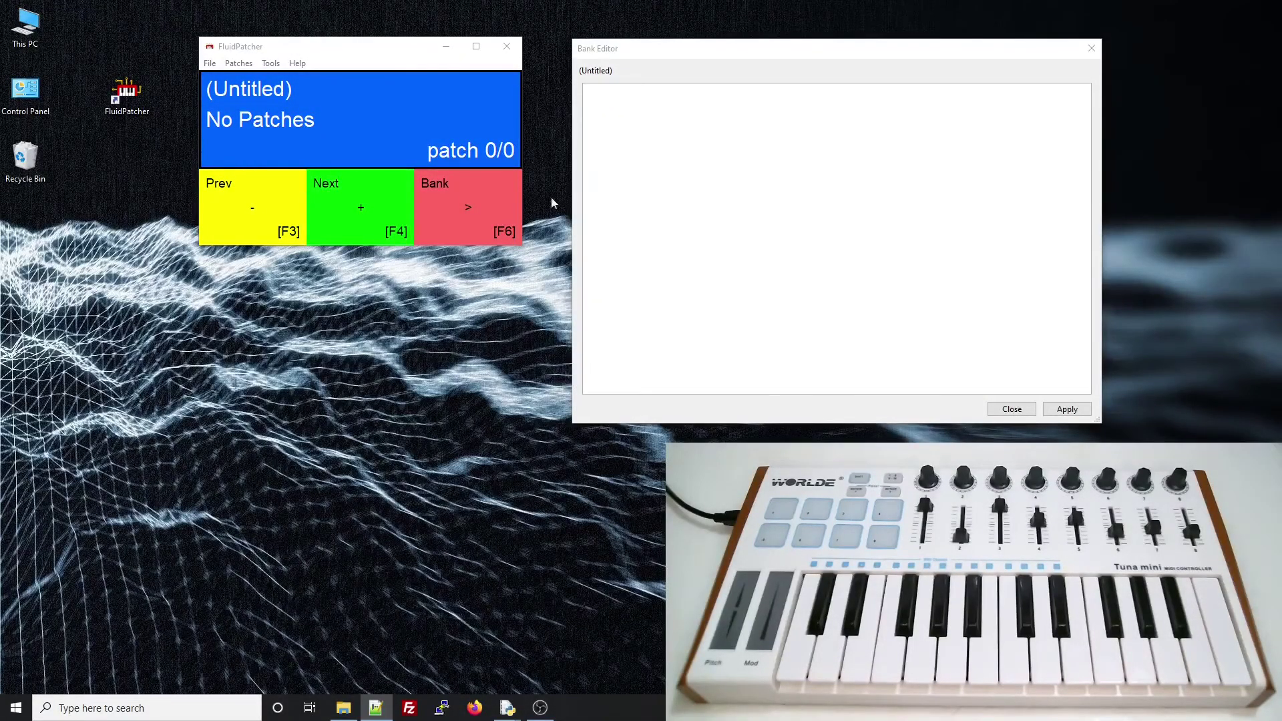
Write a Layered Piano/Strings patch: channel 1 FluidR3_GM.sf2:000:000 and an empty channel 2 entry.
click(681, 104)
text(patches:)
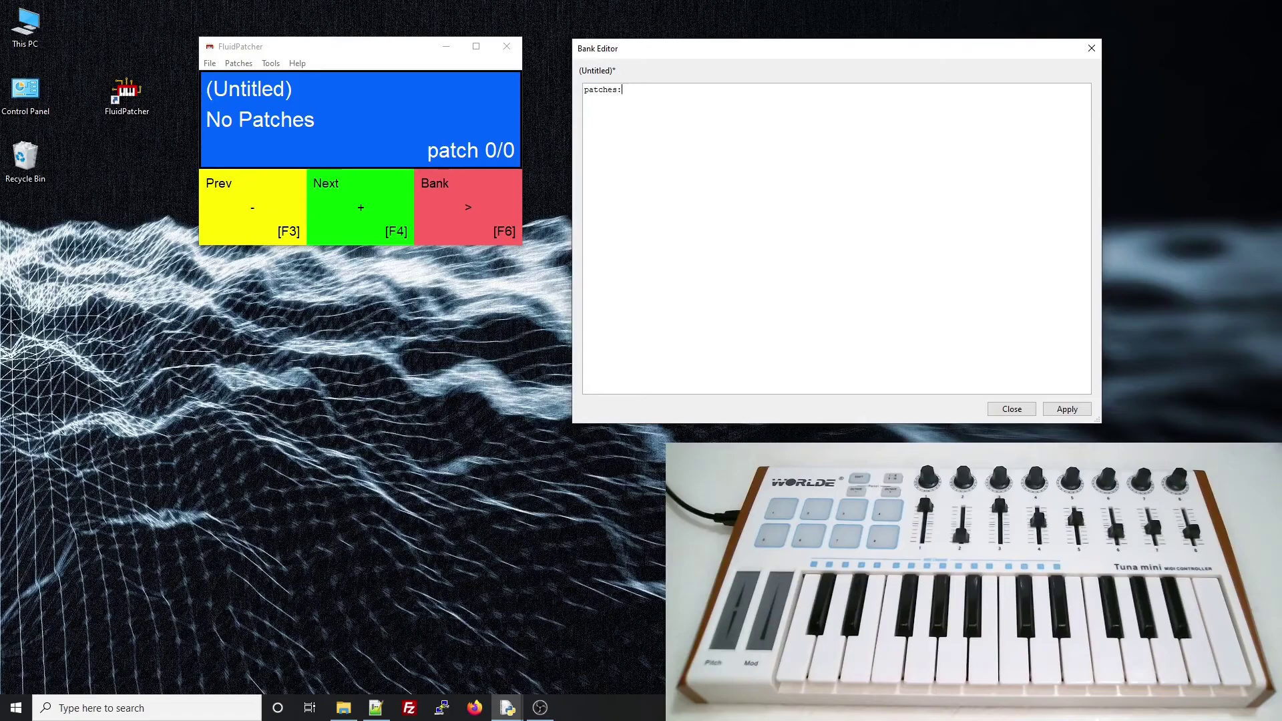
key(Return)
text(Layered Pian)
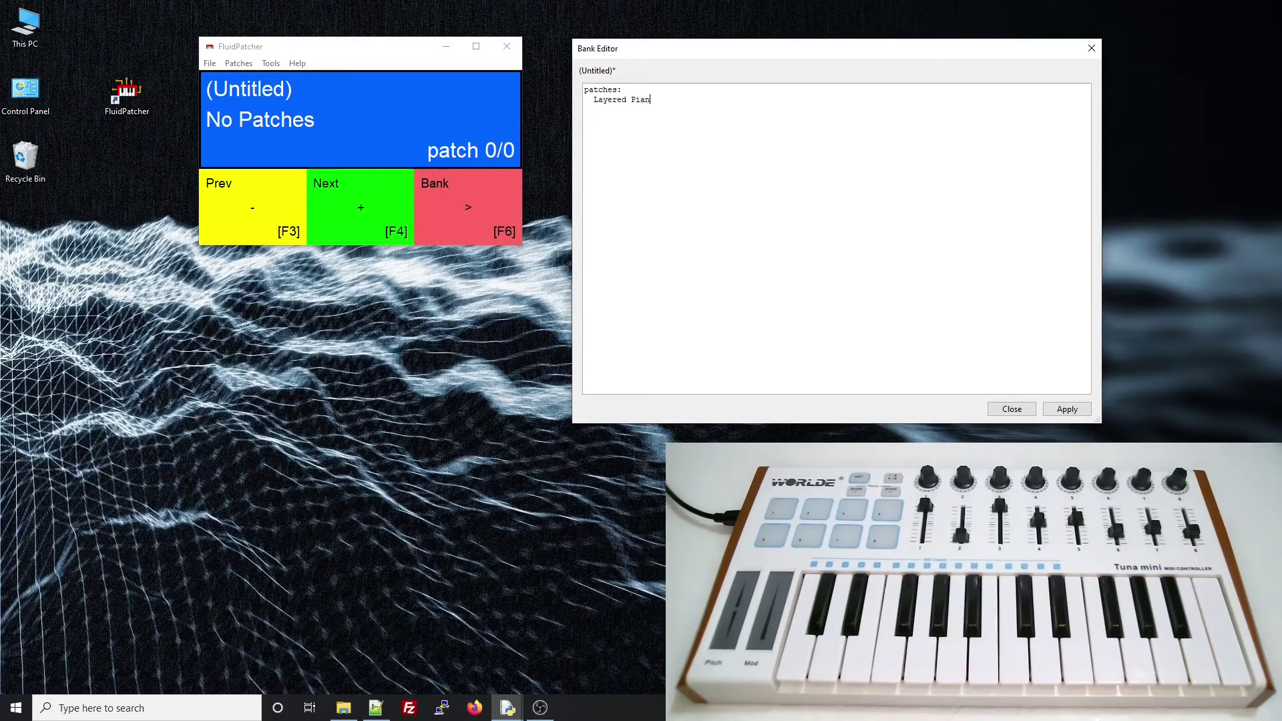
text(o/Strings:)
key(Return)
text(1: FluidR3_GM.sf2:000:000)
key(Return)
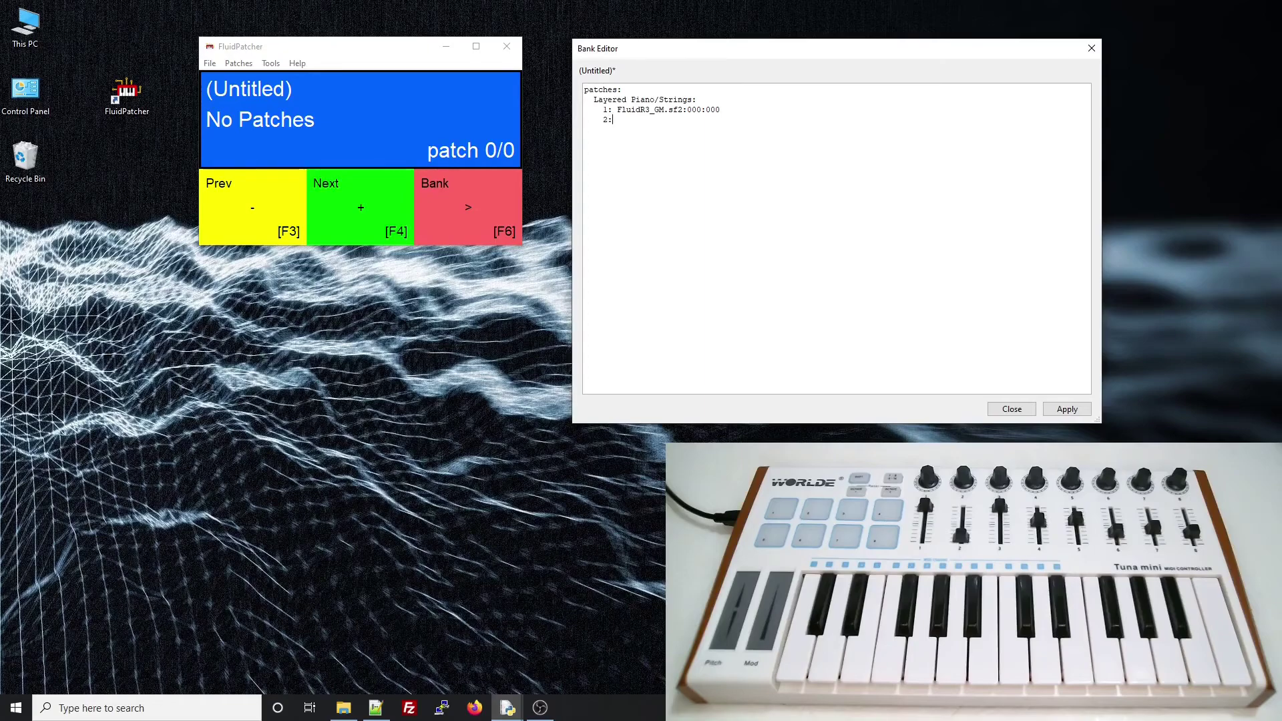
text(2:)
Audition Violin, Viola and Cello in FluidR3_GM.sf2, then insert Cello (000:042) for channel 2.
click(271, 63)
click(281, 94)
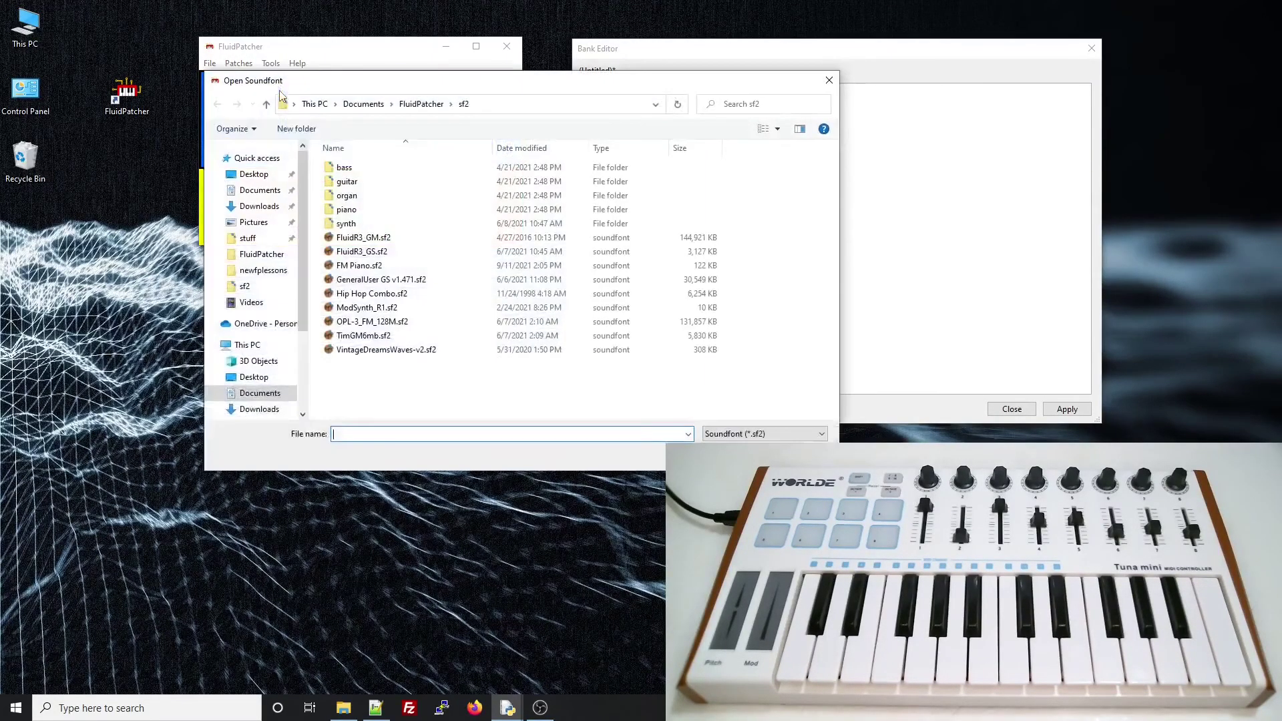
double_click(343, 232)
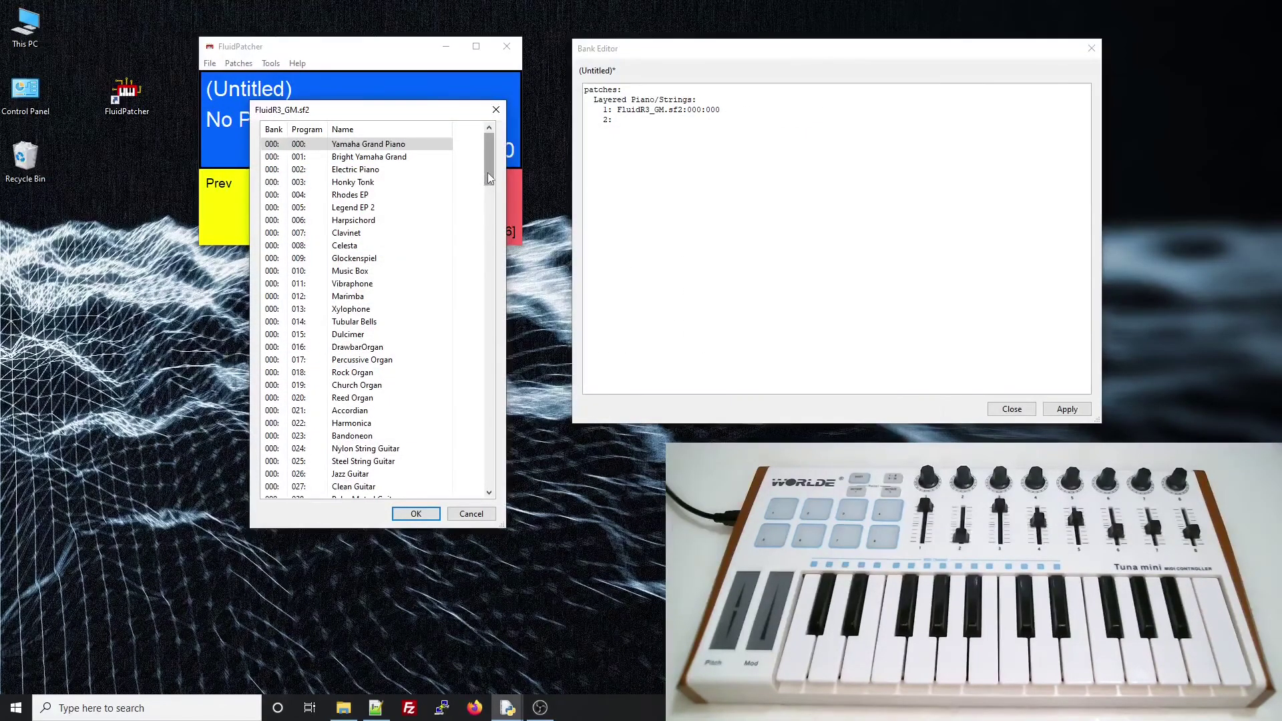
drag(486, 173, 498, 222)
click(371, 347)
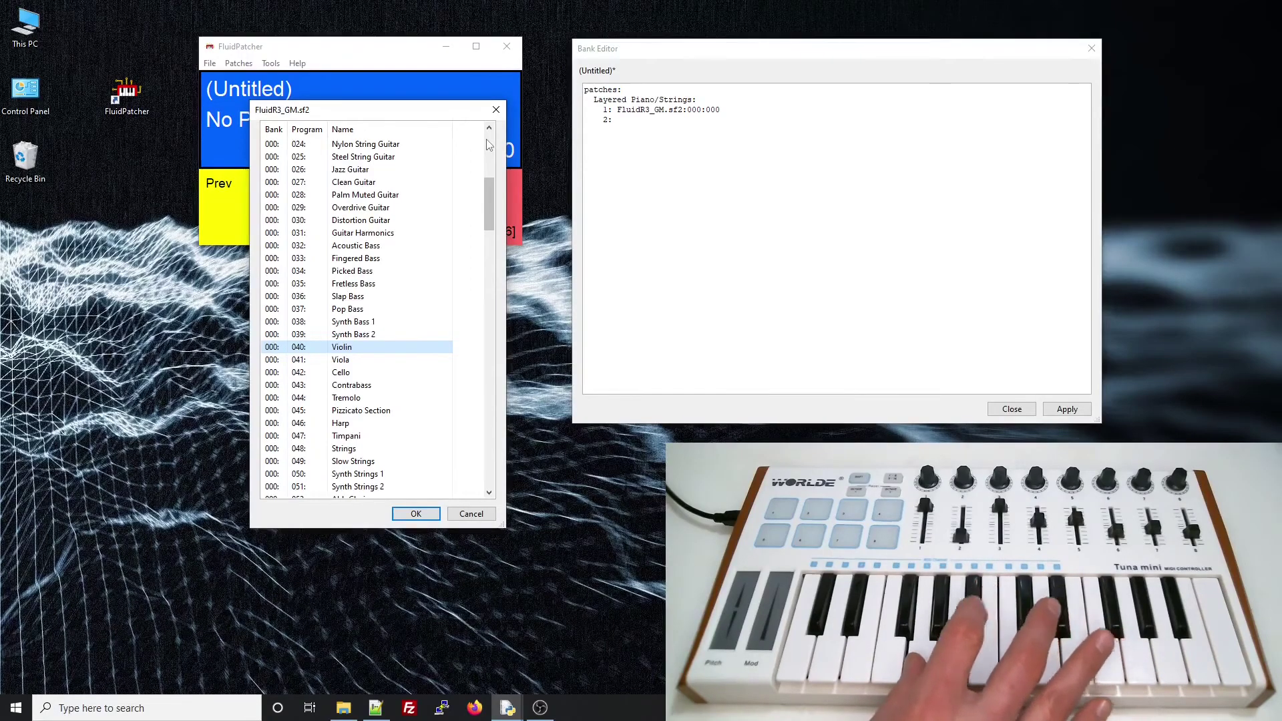
click(402, 363)
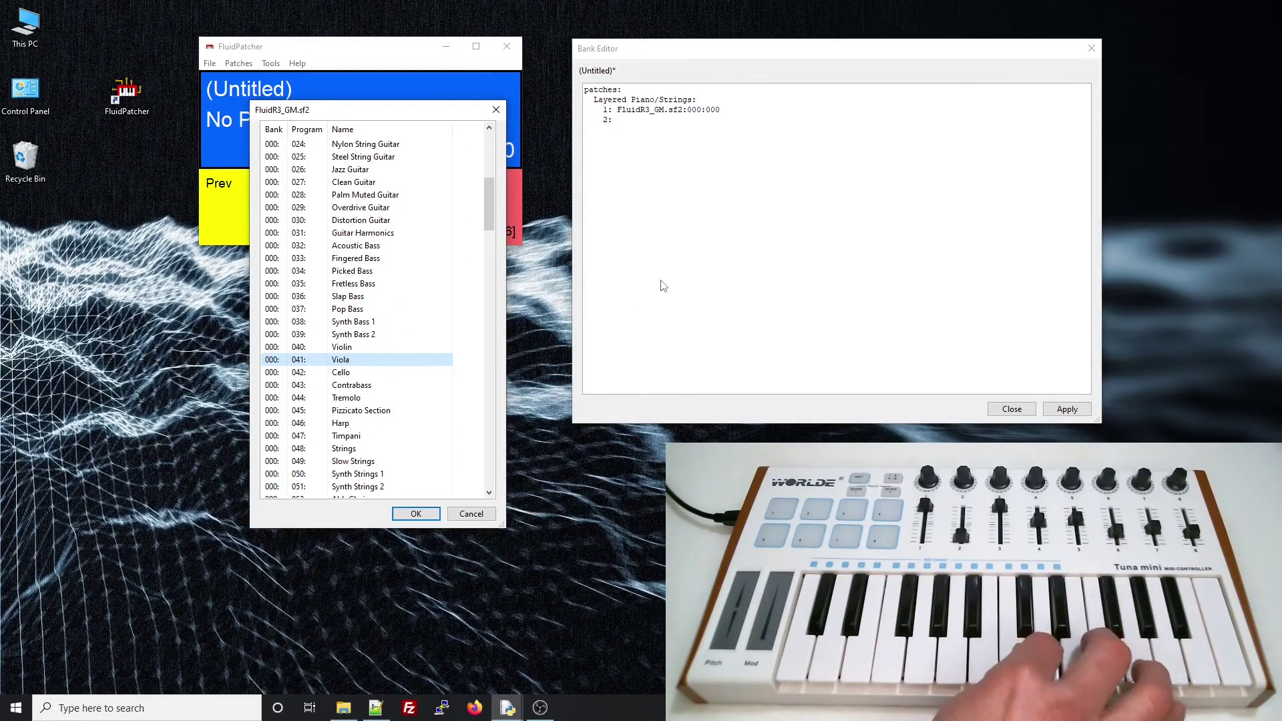
key(Down)
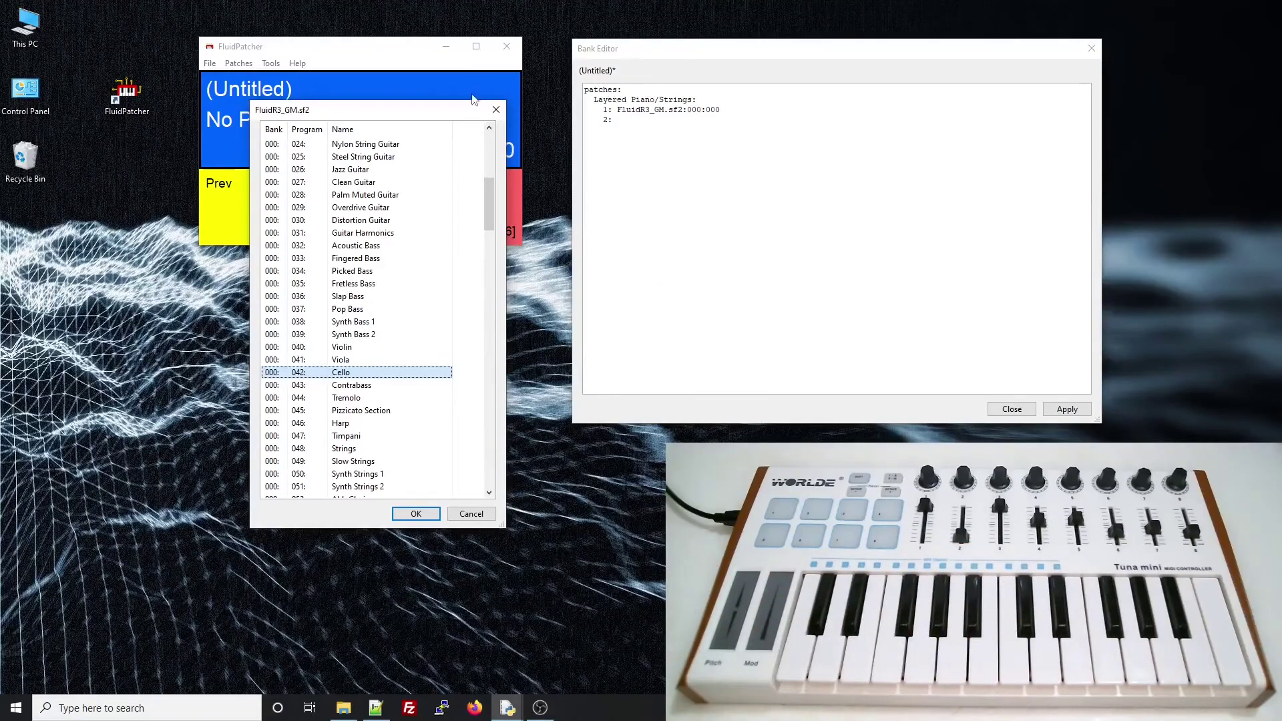
click(419, 511)
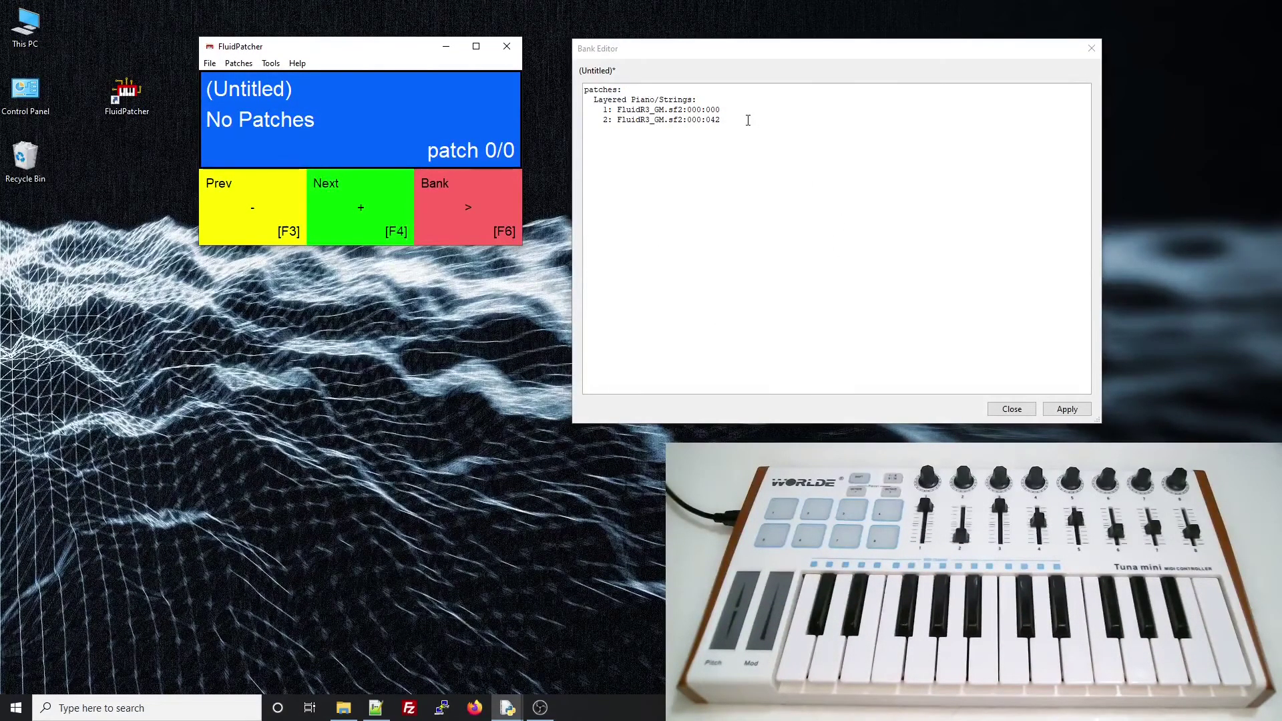
Apply the bank so Layered Piano/Strings loads as patch 1/1, and open the MIDI Monitor.
click(1068, 409)
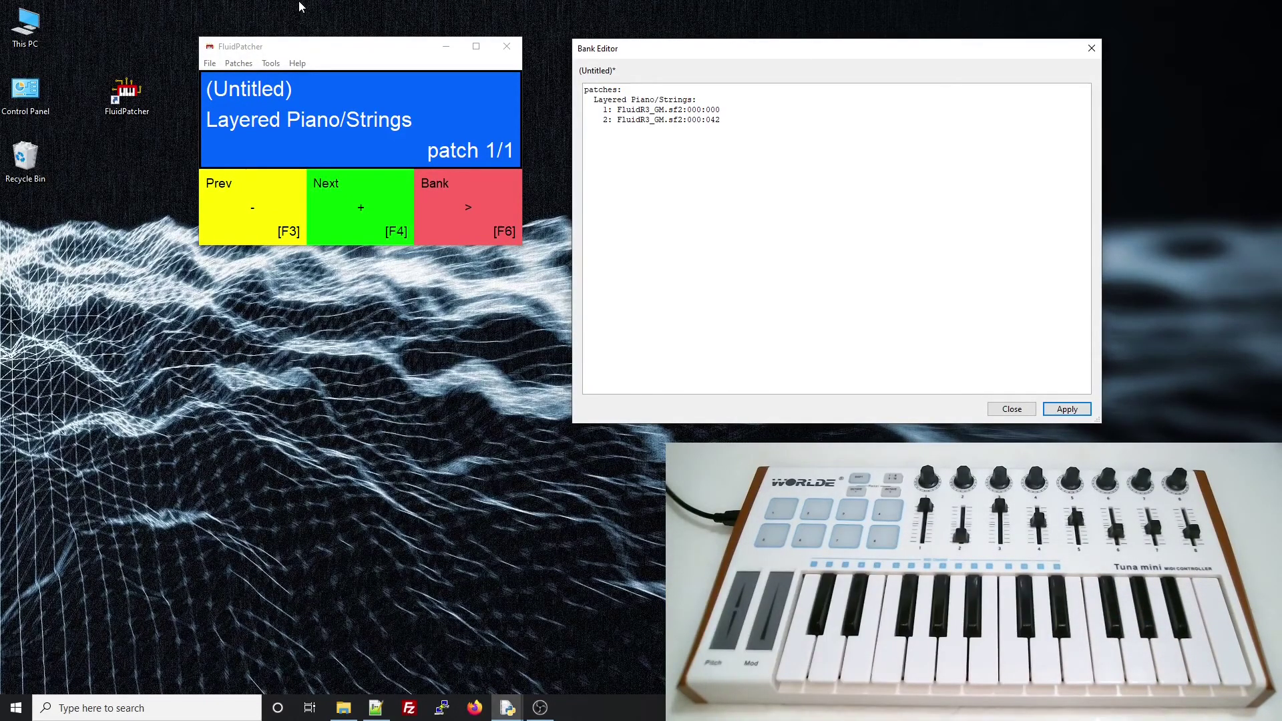
click(271, 64)
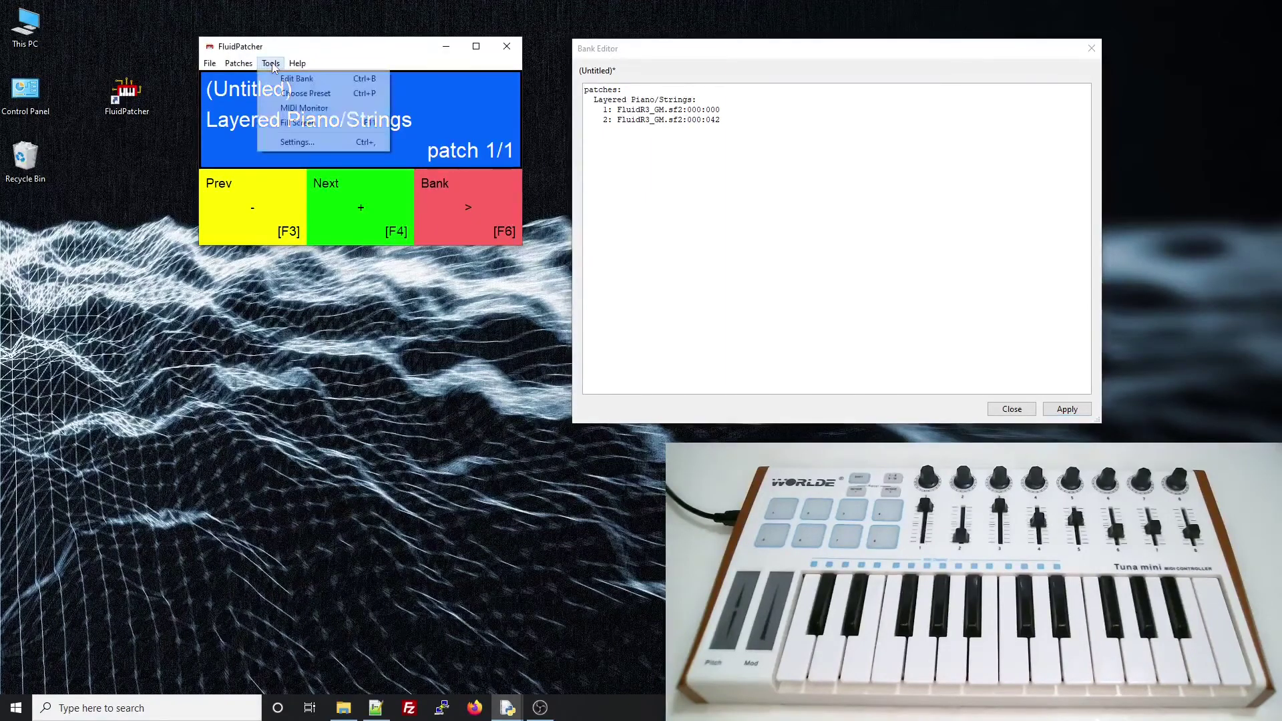
click(285, 111)
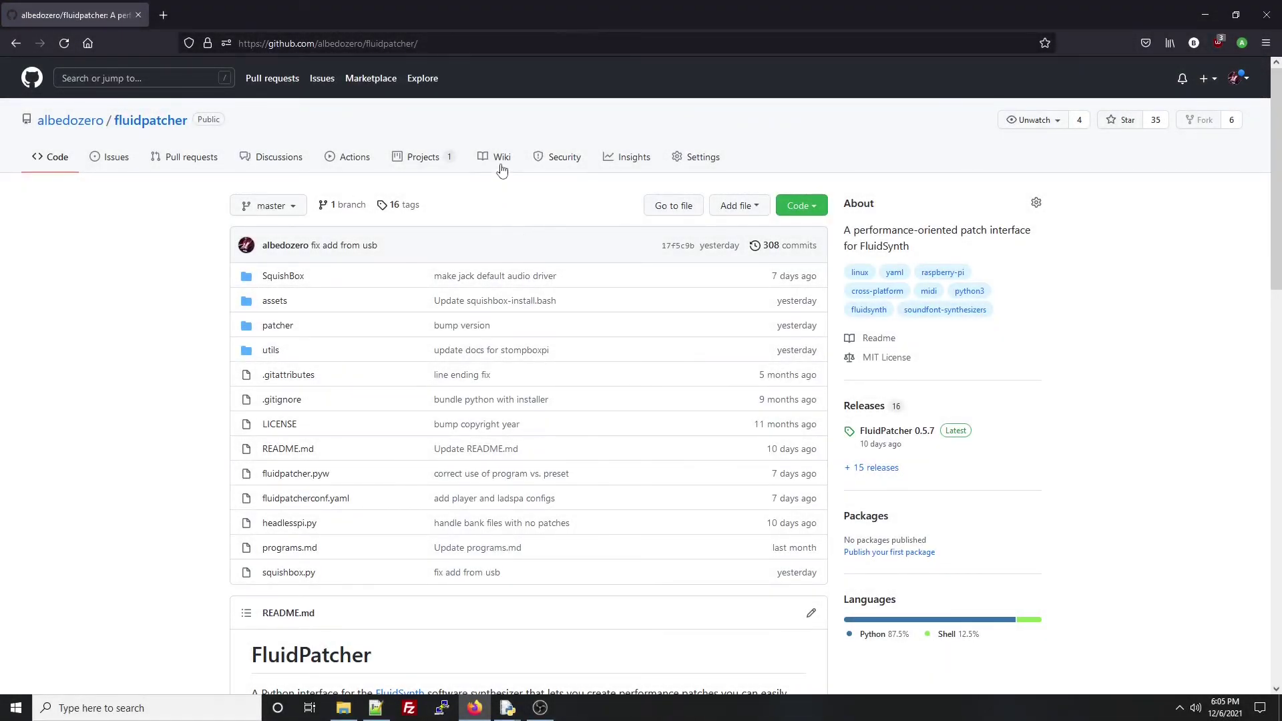
Open the wiki's Bank Files documentation and highlight its example router_rules and multi-line note rule.
click(501, 164)
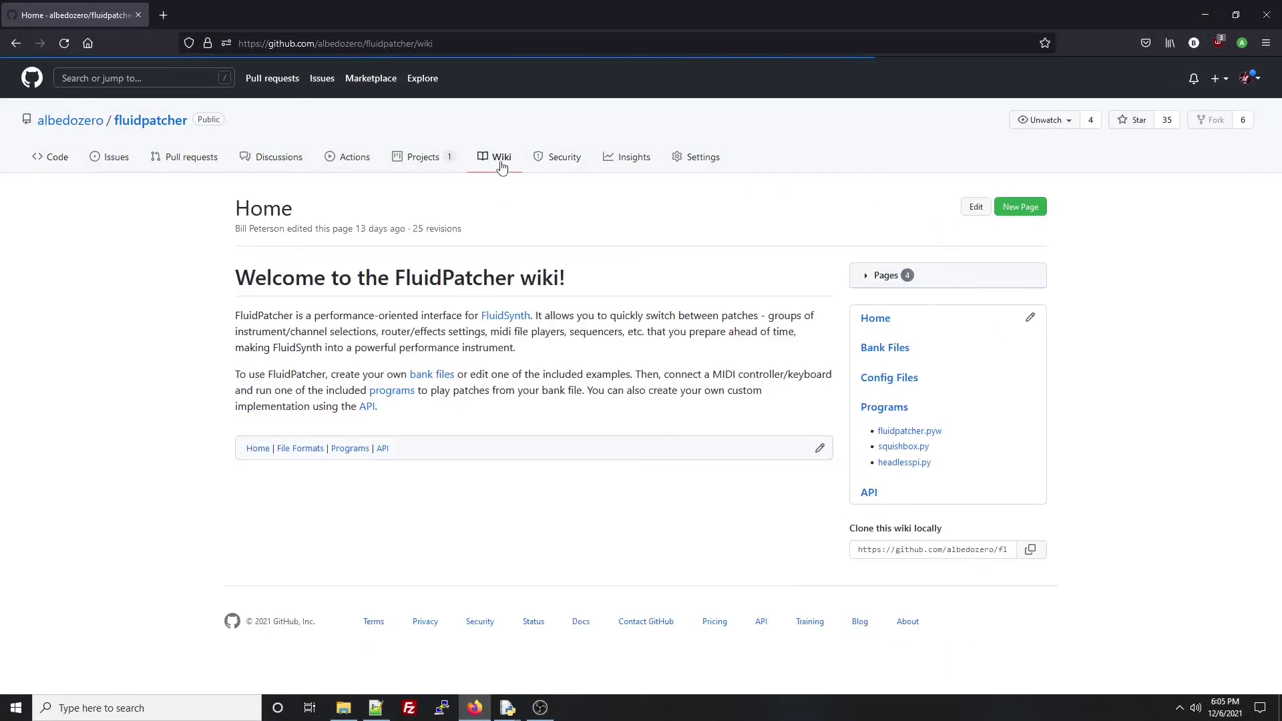
click(905, 348)
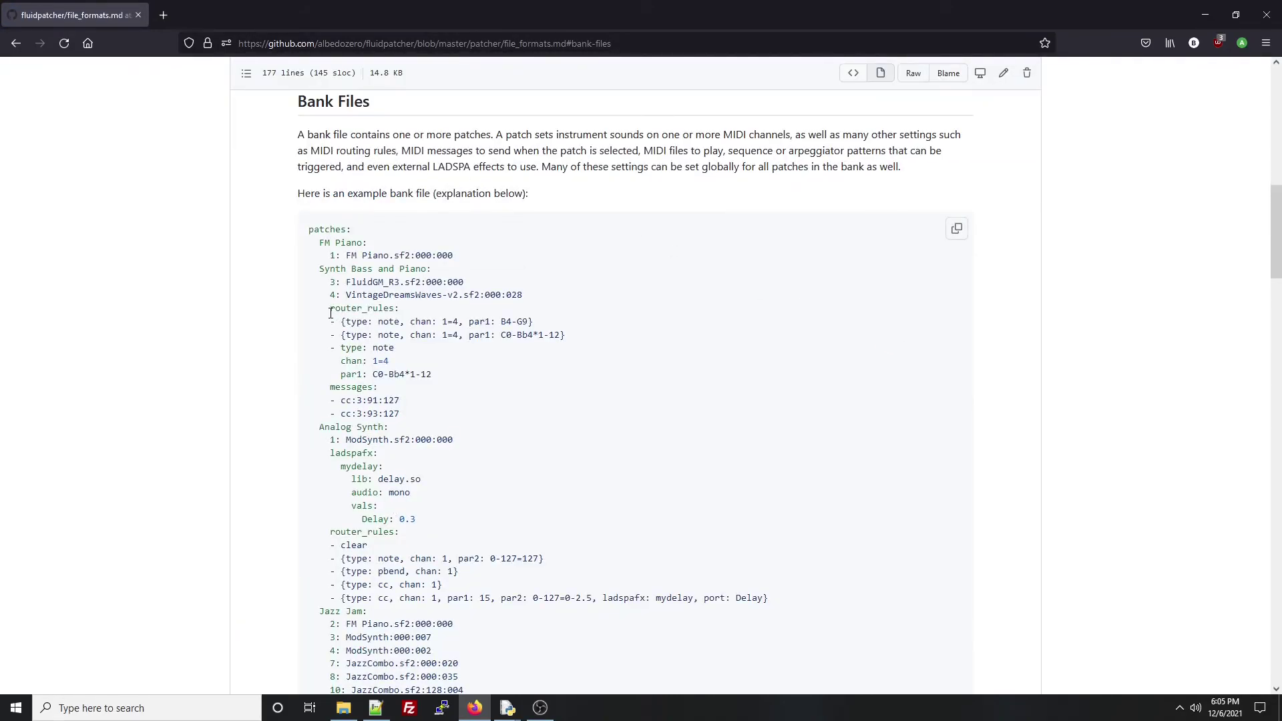
drag(330, 311, 590, 343)
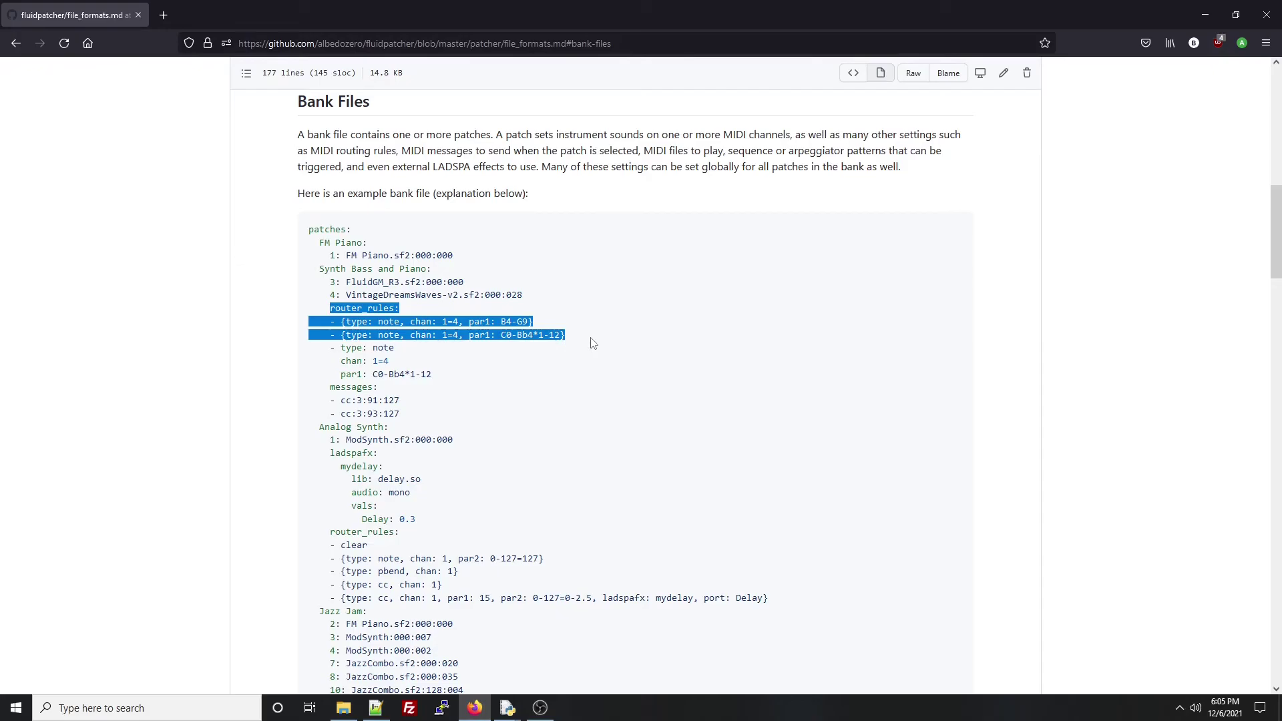
drag(331, 349, 474, 382)
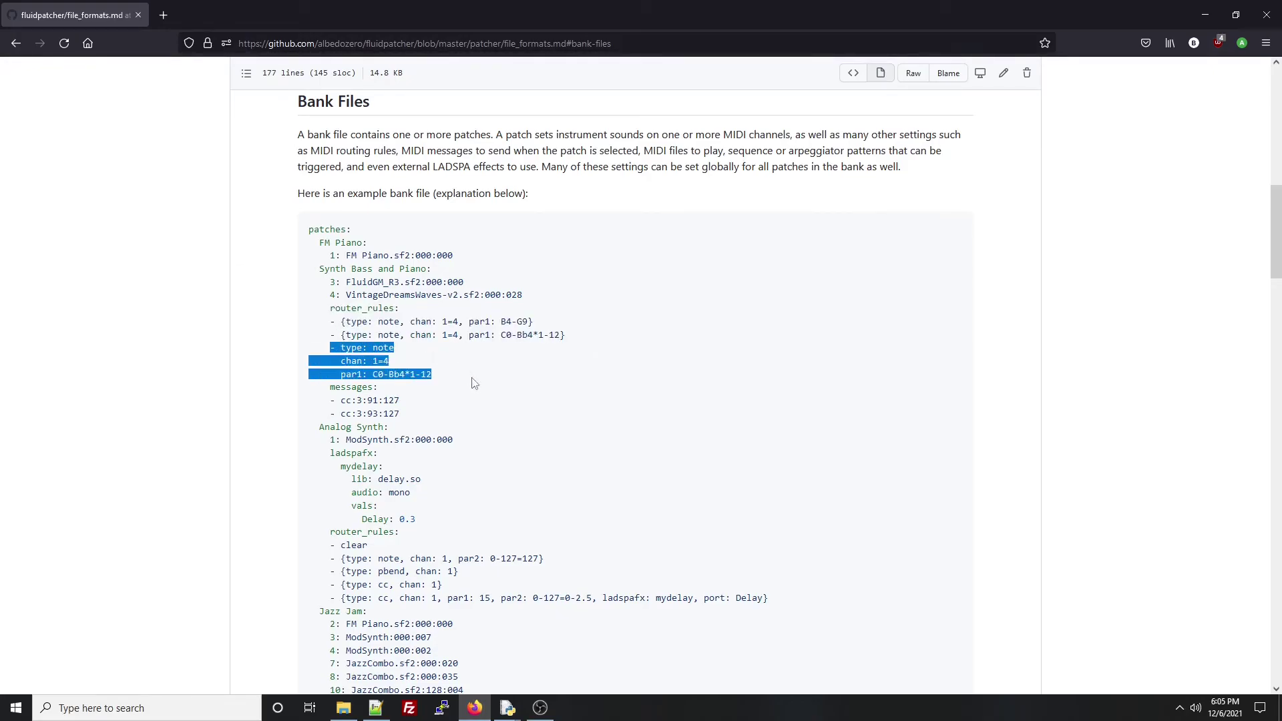
click(354, 363)
Scroll down file_formats.md to the Keywords section describing router_rules and its parameters.
scroll(1045, 382, down, 2)
scroll(1045, 382, down, 20)
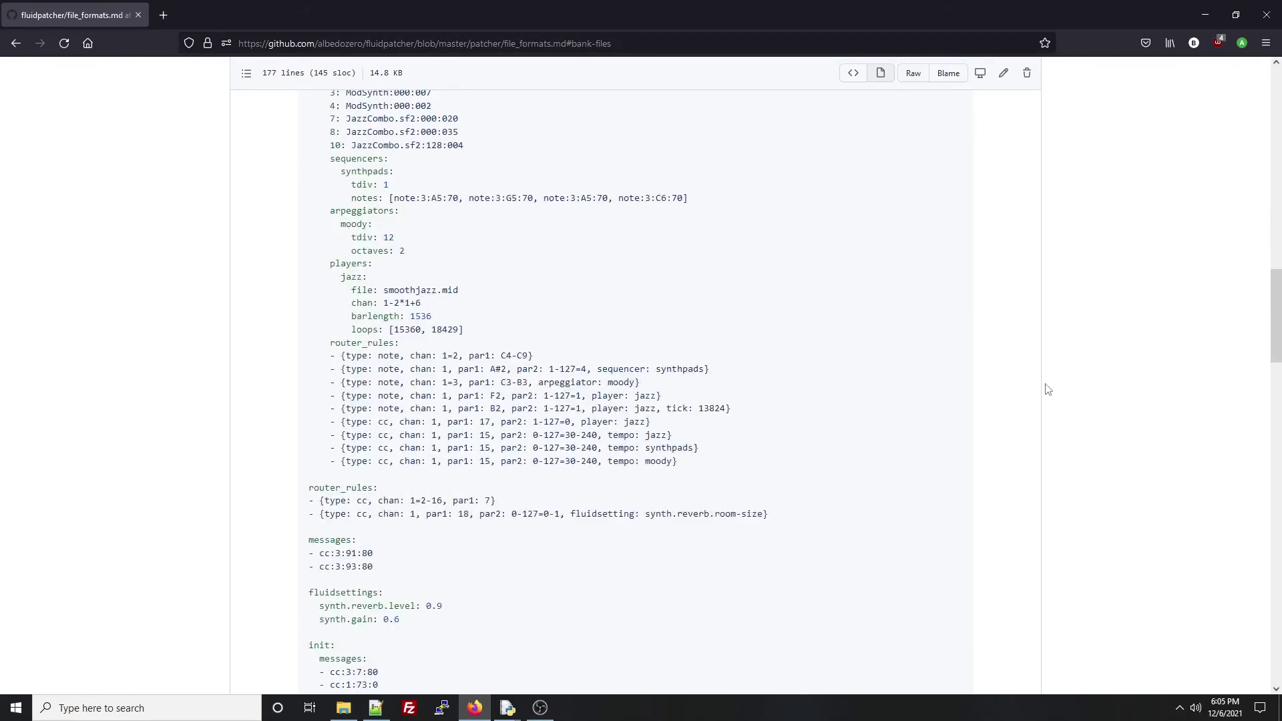
scroll(1048, 392, down, 1)
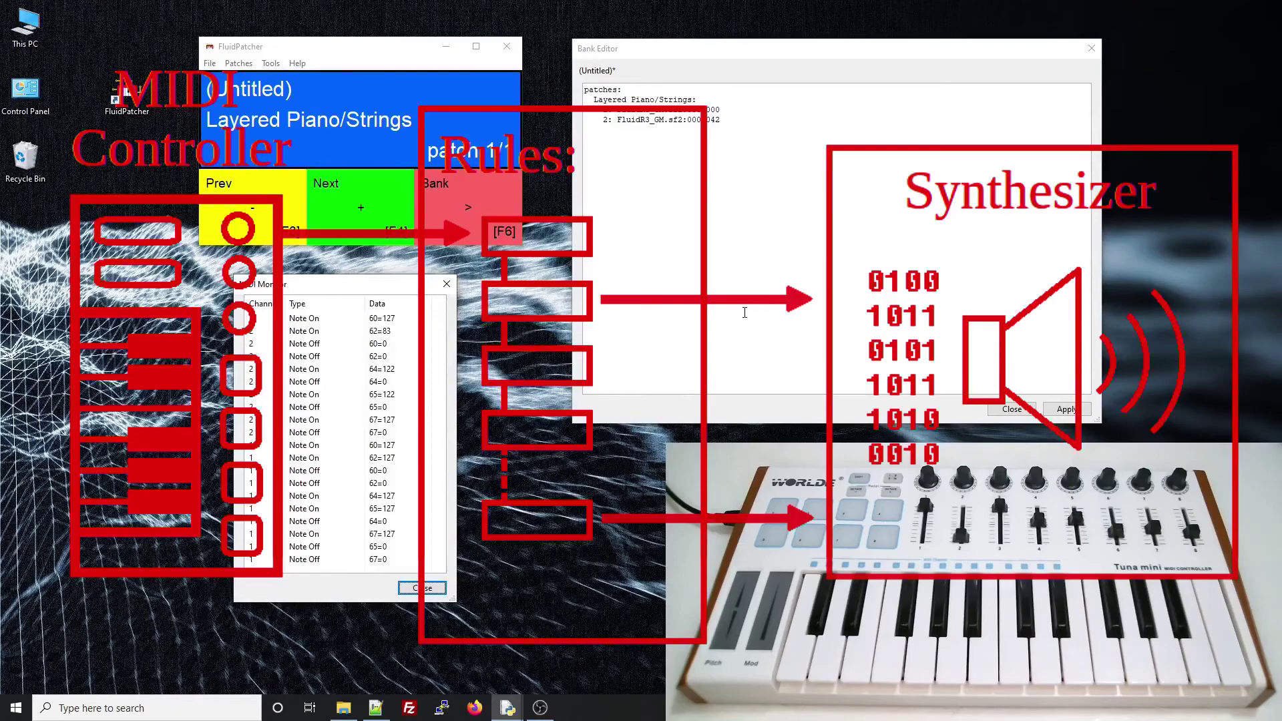
Add router_rules with - {type: note, chan: 1=2} to Layered Piano/Strings and apply it.
key(Return)
text(router_rules:)
key(Return)
key(BackSpace)
key(BackSpace)
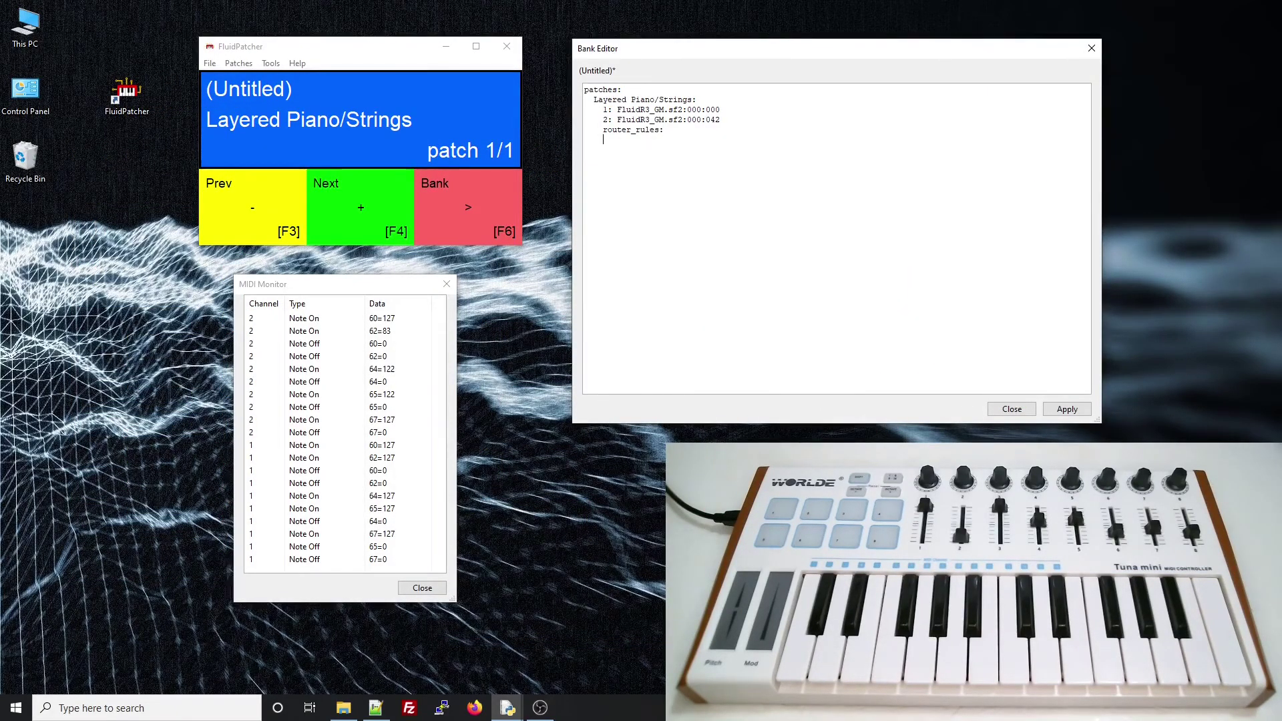
text(- {type: note, chan: 1=2})
click(1066, 408)
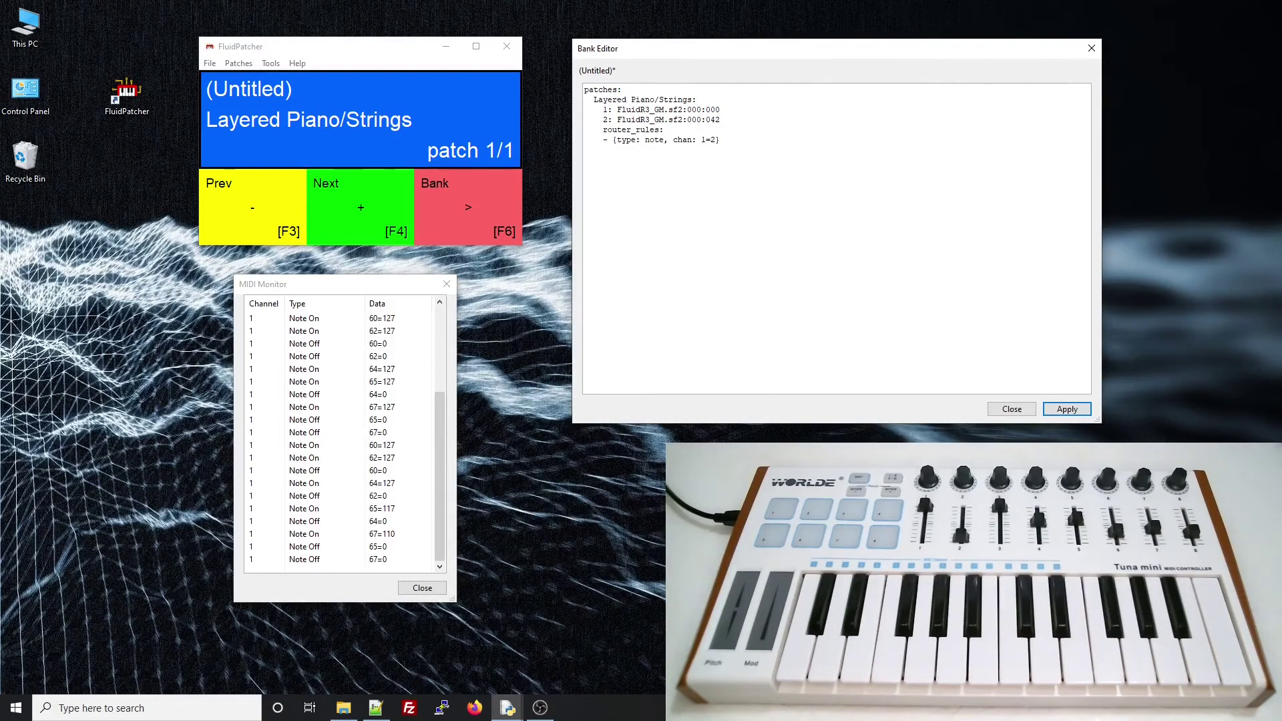
Put Rhodes EP (000:004) on channel 1 and Fingered Bass (000:033) on channel 2, then begin a chan 1=2 note rule.
key(alt+Tab)
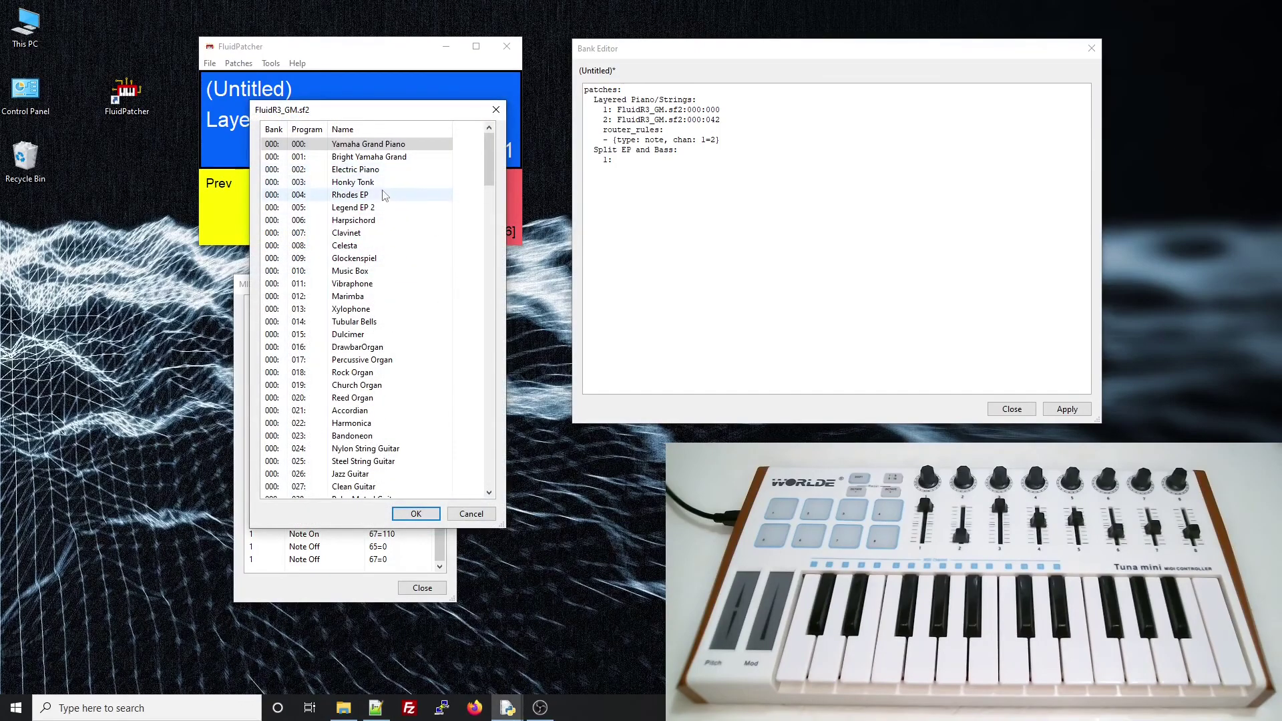
double_click(378, 194)
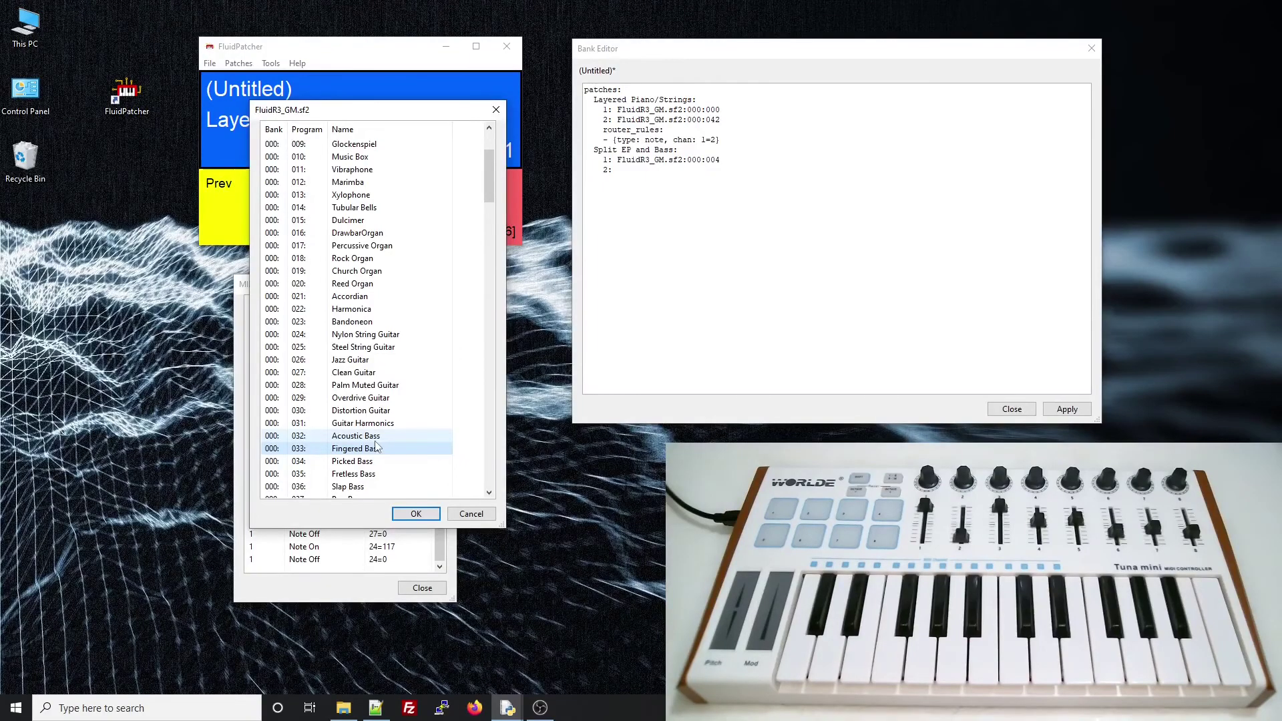
double_click(375, 447)
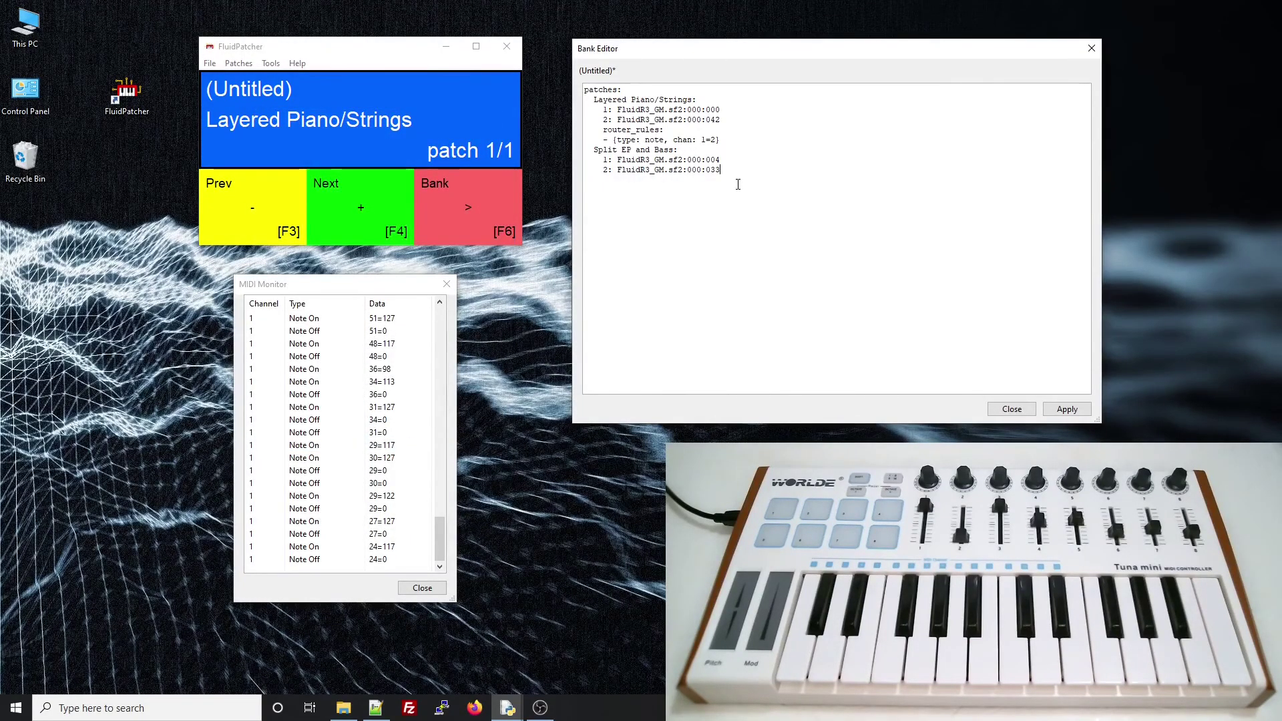
key(Return)
text(router_ru)
text(les: )
text(    - {)
text(type: )
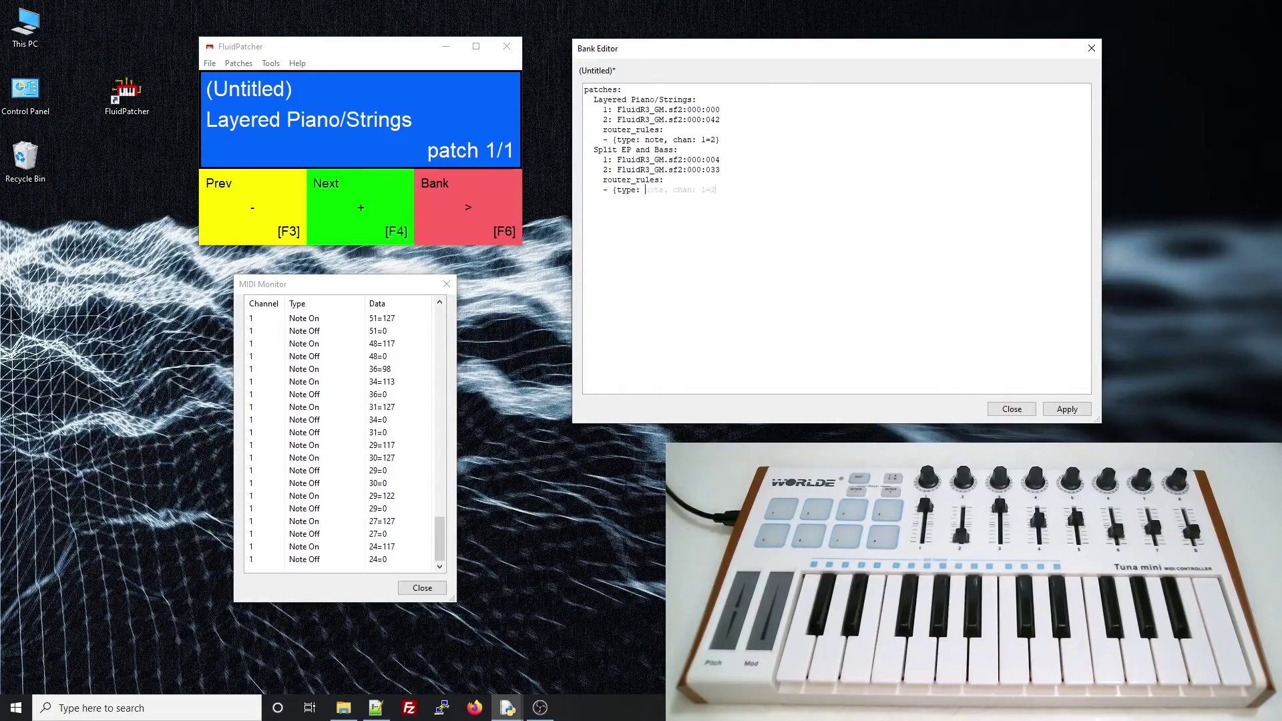
text(note, chan: 1=2, par1:)
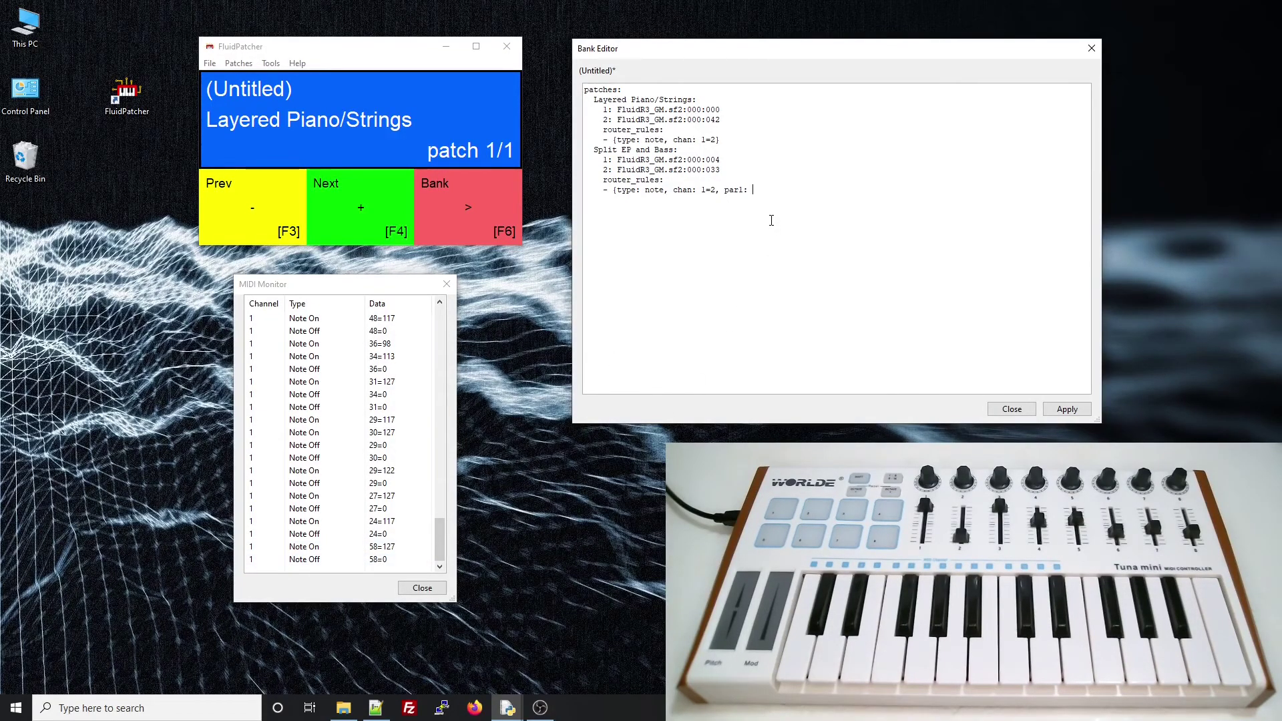
Finish the rule as par1: 0-58*1-24, then change the note range to A0-Bb3.
text(0-58)
text(1-24})
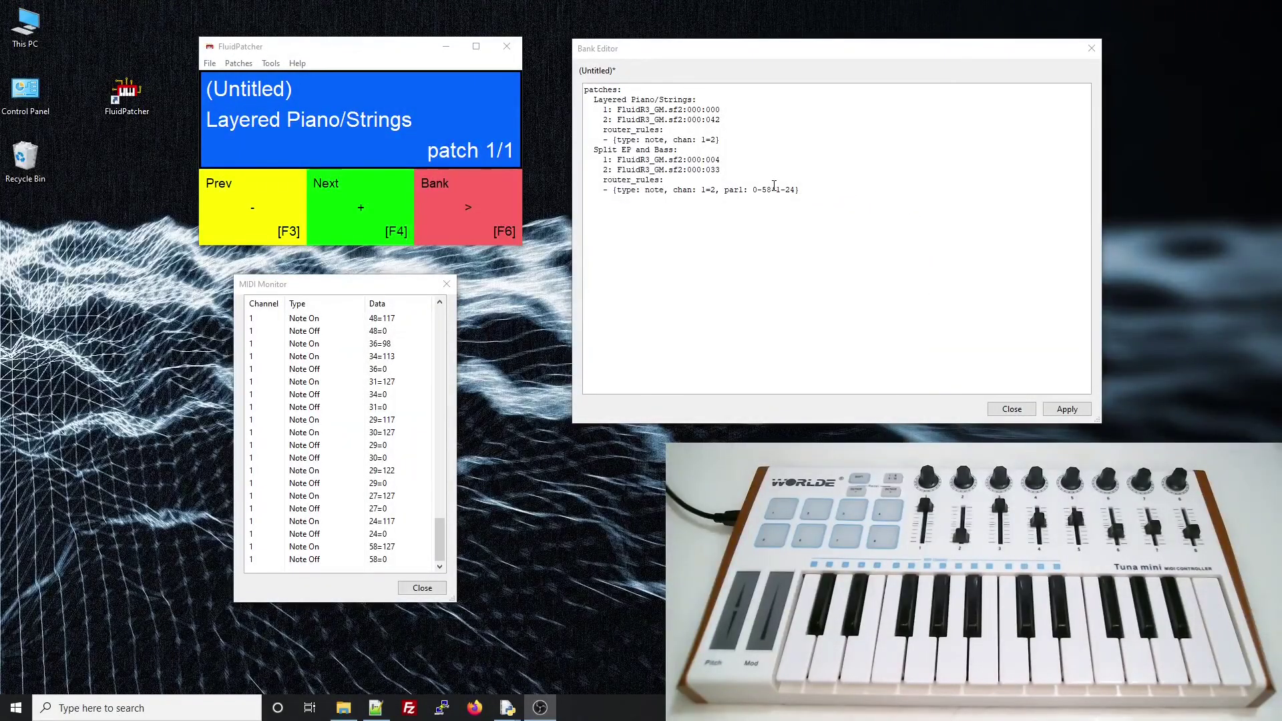
click(773, 185)
key(BackSpace)
key(BackSpace)
text(Bb3)
click(757, 189)
key(BackSpace)
text(A0)
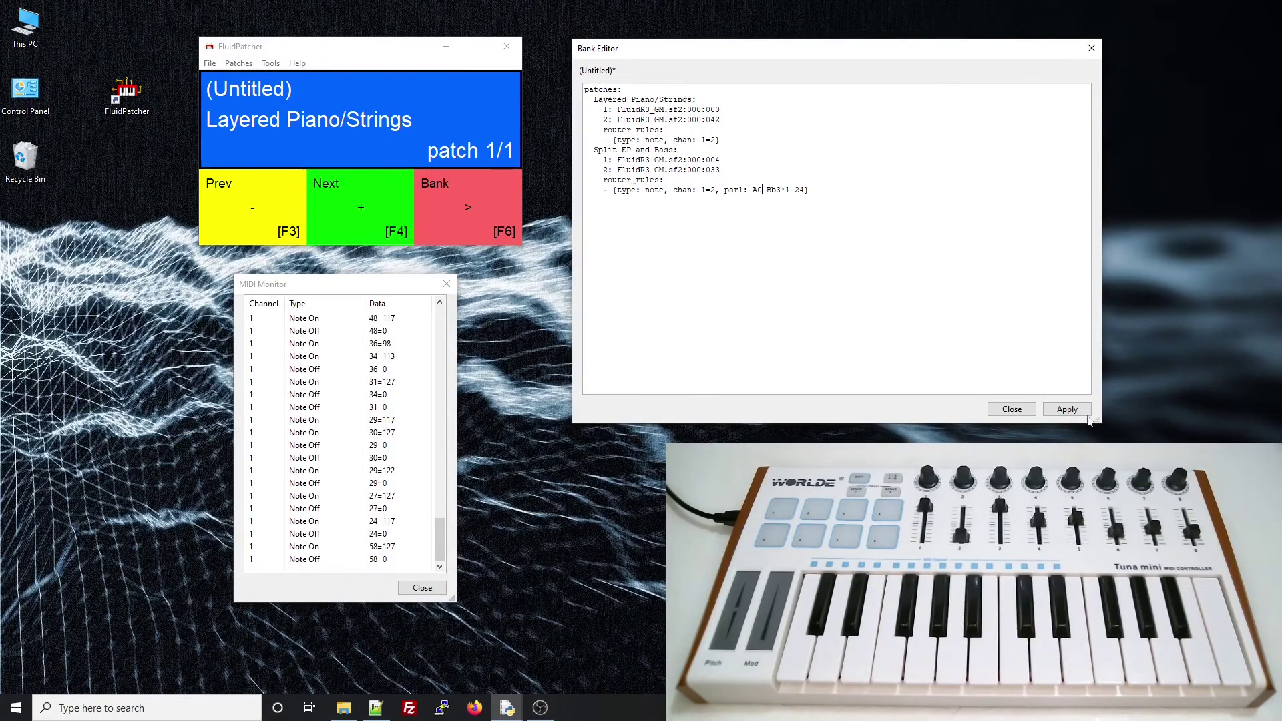
Apply the bank and load the Split EP and Bass patch.
click(1066, 409)
click(238, 63)
click(280, 94)
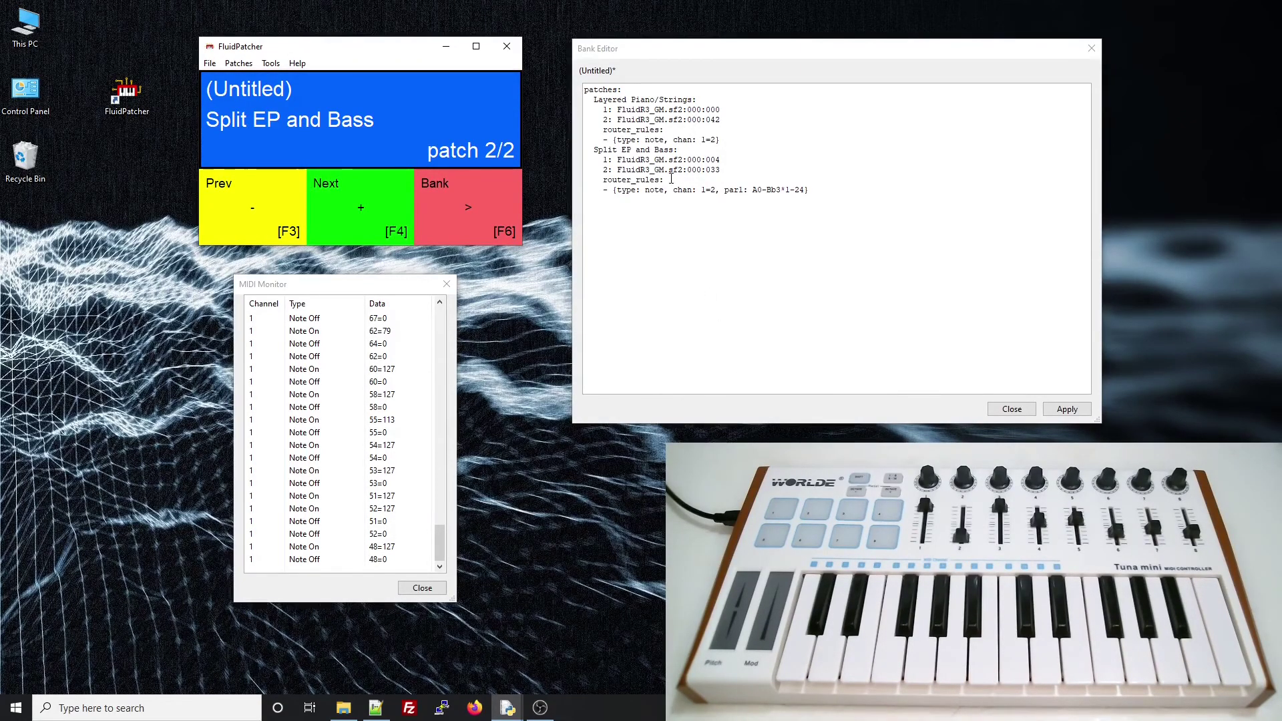
Add the rule {type: note, chan: 1=1, par1: 59-127}, apply it, and insert a blank line above the rules.
key(alt+Tab)
key(Return)
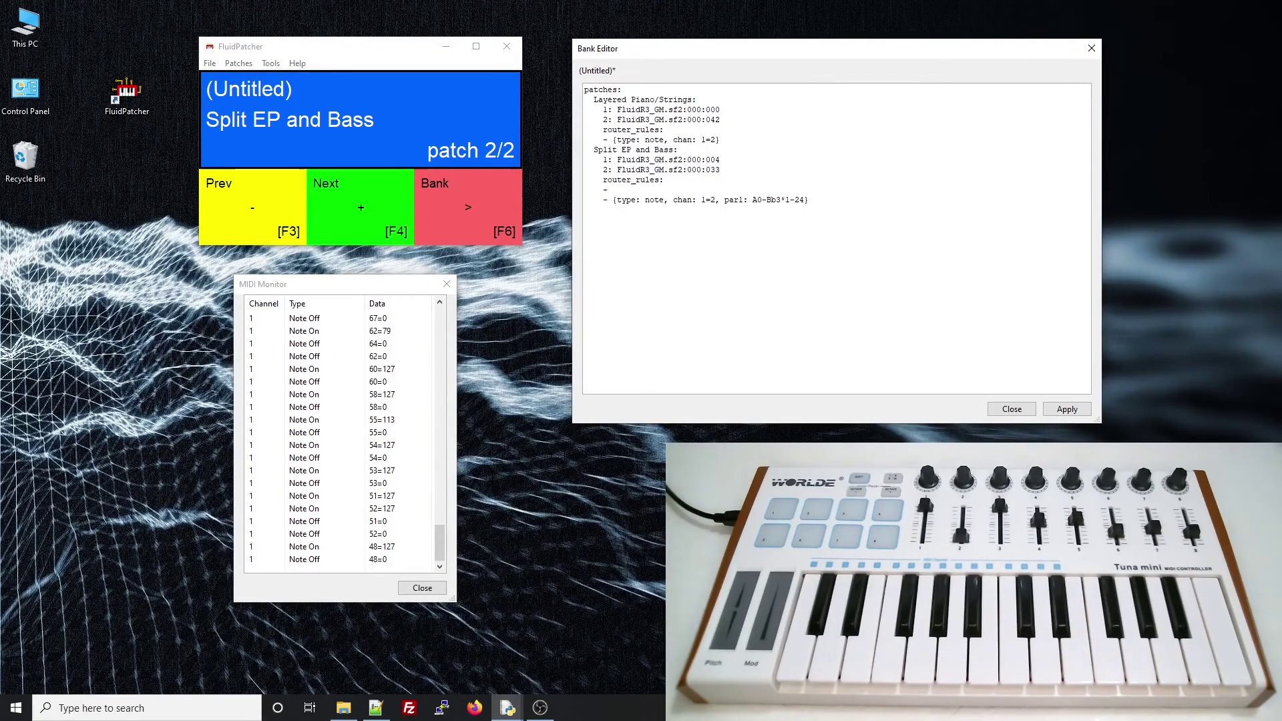
text({type: note, chan: 1=1, par1: 59-127})
click(1067, 409)
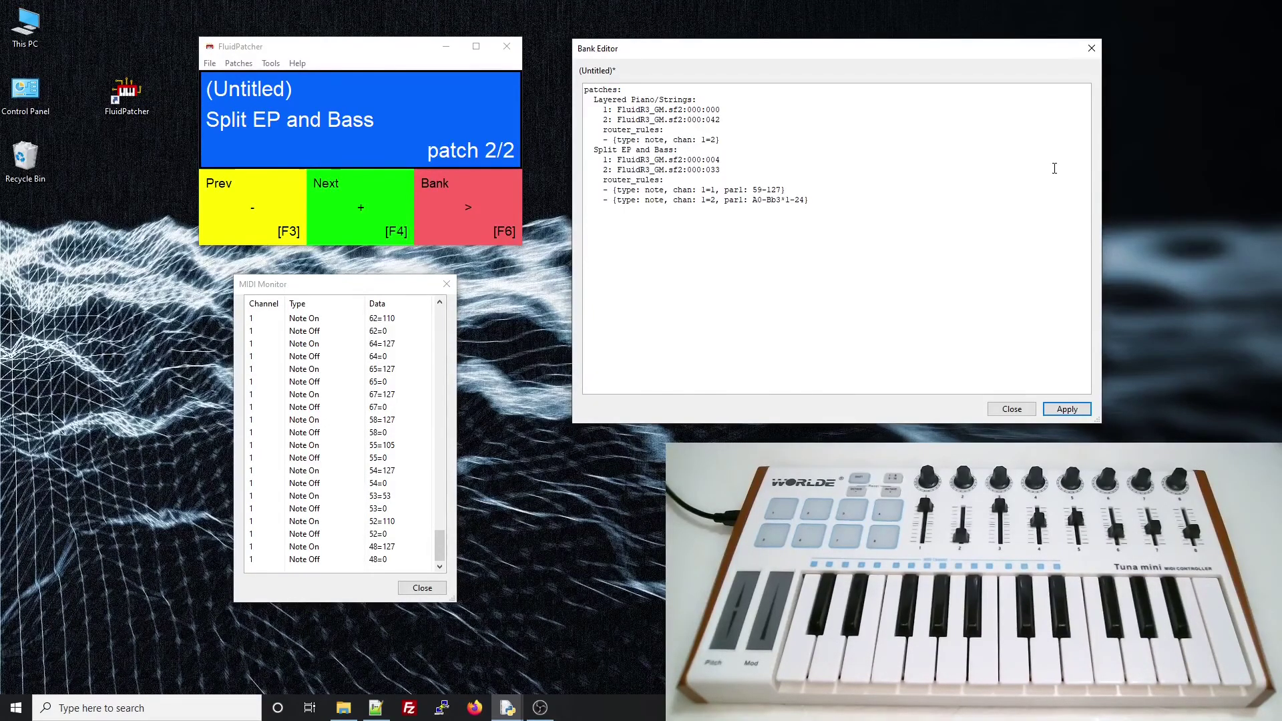
click(716, 170)
key(Down)
key(Return)
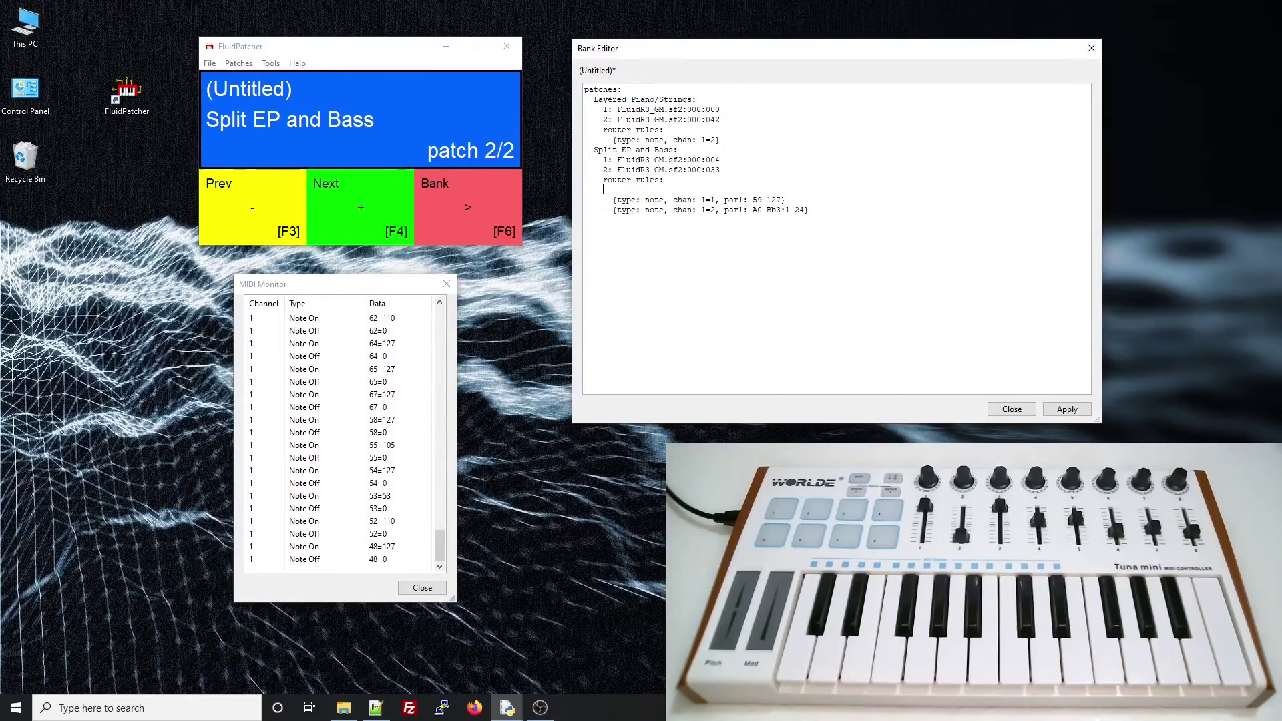
Put a '- clear' entry ahead of the two Split EP and Bass note rules and apply the bank.
text(- clear)
click(1065, 409)
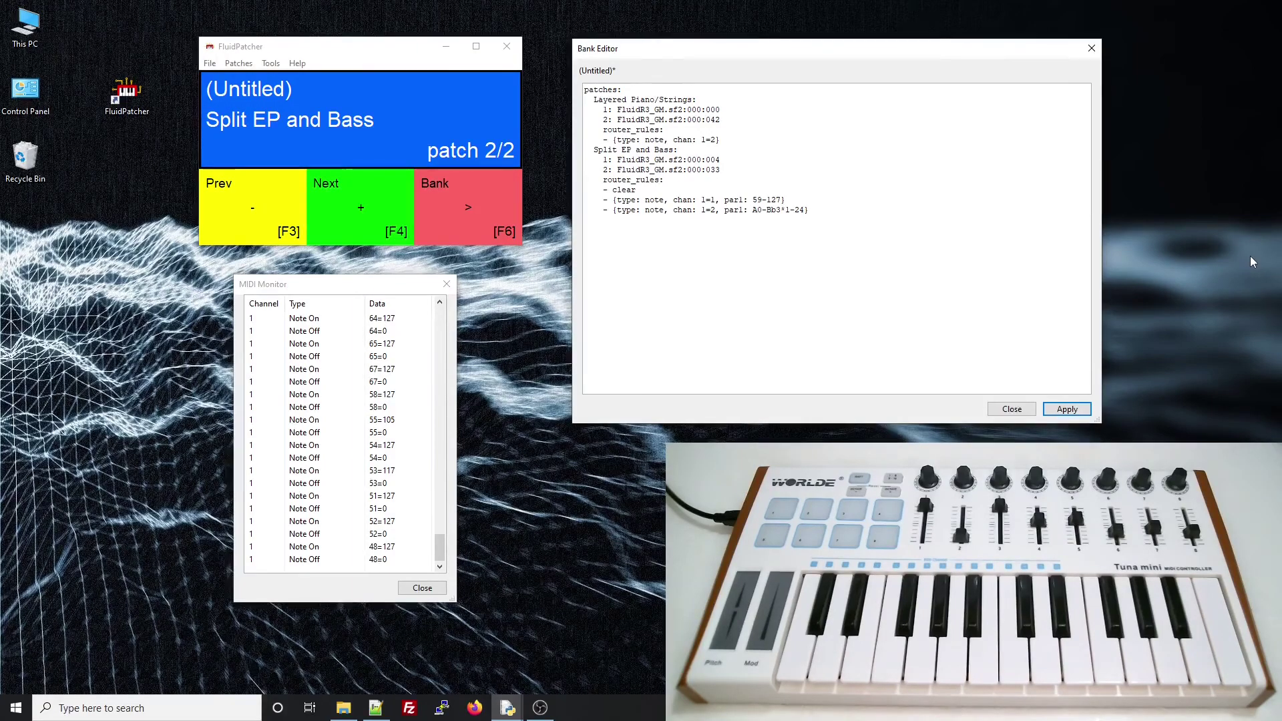
Move the electric piano and its split rule's target from channel 1 to channel 3.
click(608, 161)
key(BackSpace)
text(3)
key(BackSpace)
text(3)
Delete the '- clear' line from Split EP and Bass and apply the bank.
key(Up)
key(shift+Home)
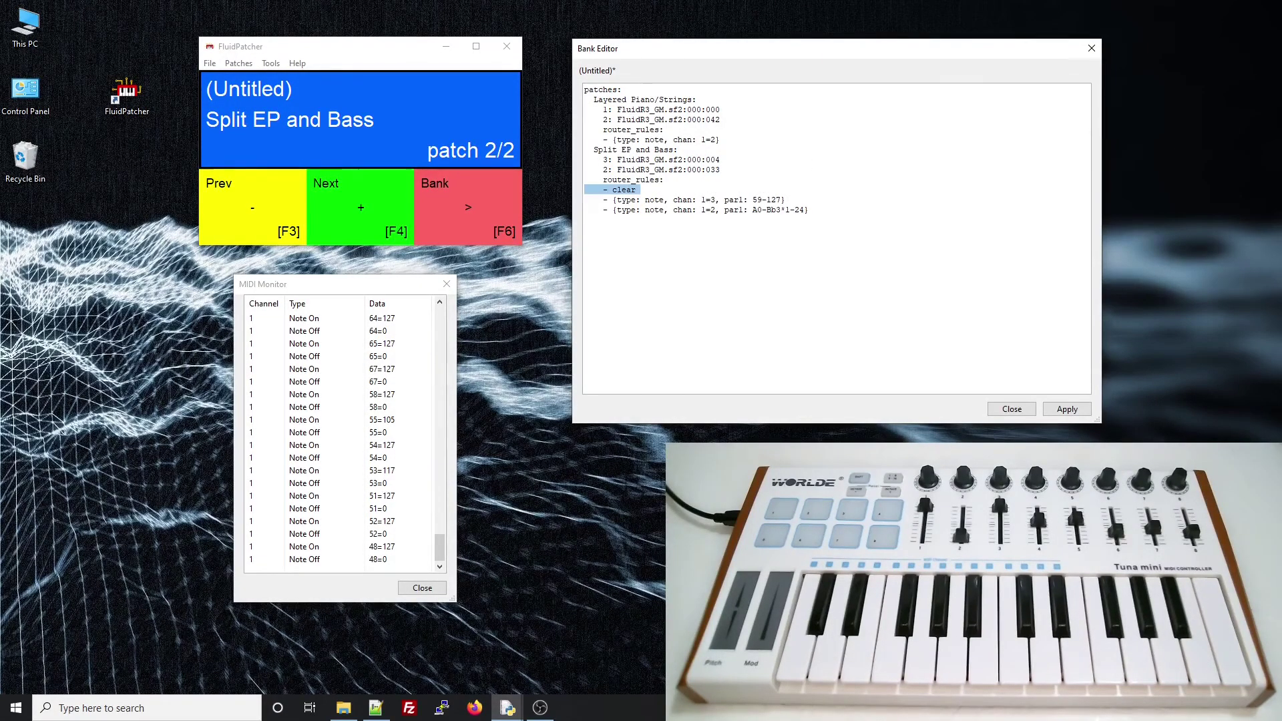
key(Delete)
key(Delete)
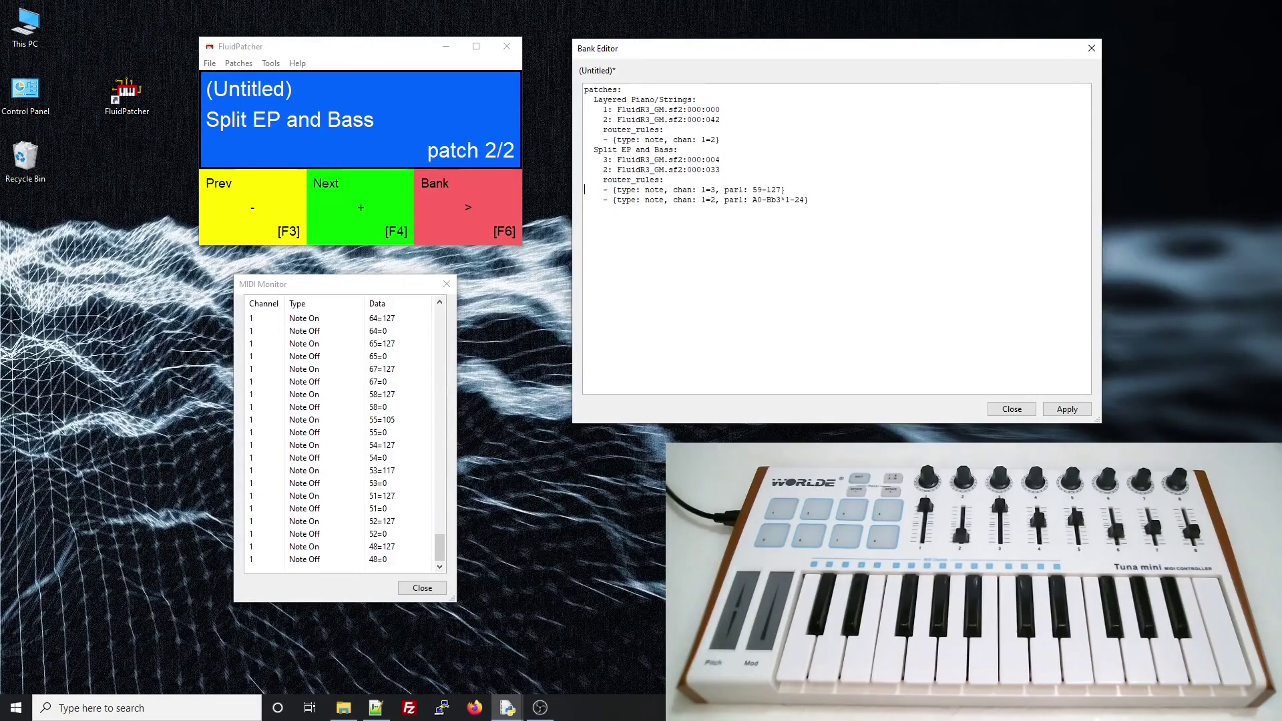
click(1066, 408)
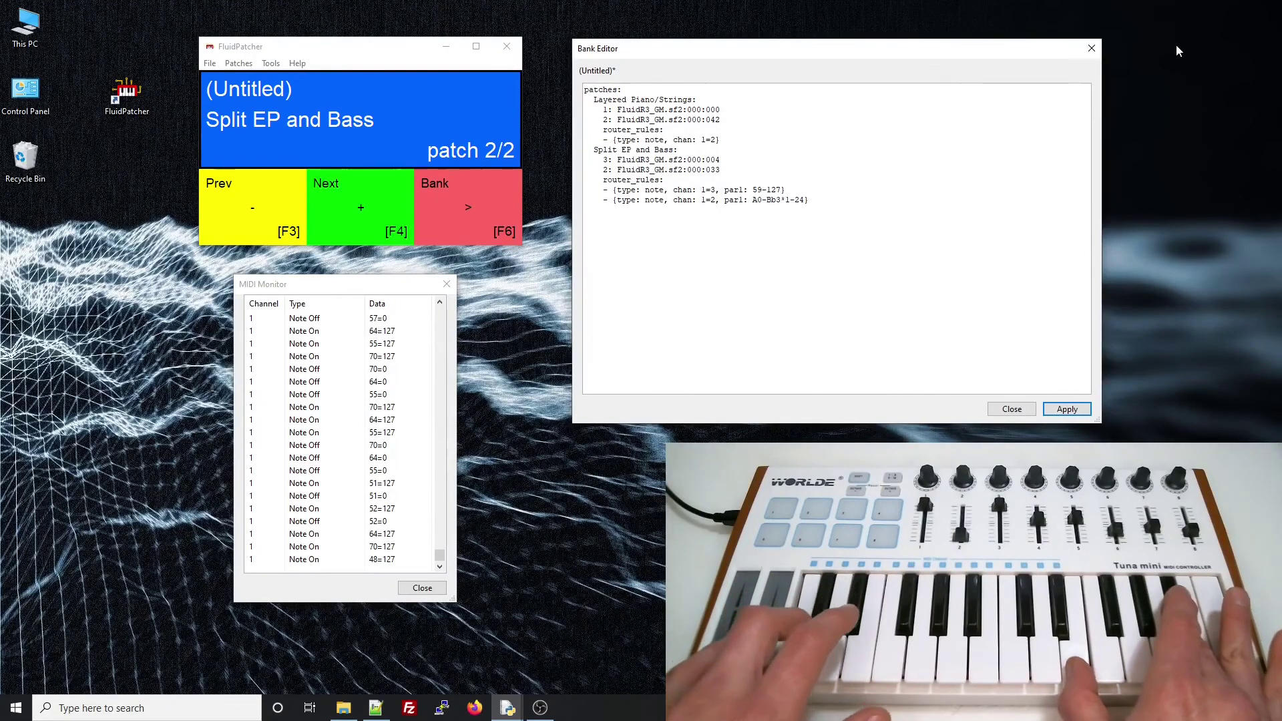
key(alt+Tab)
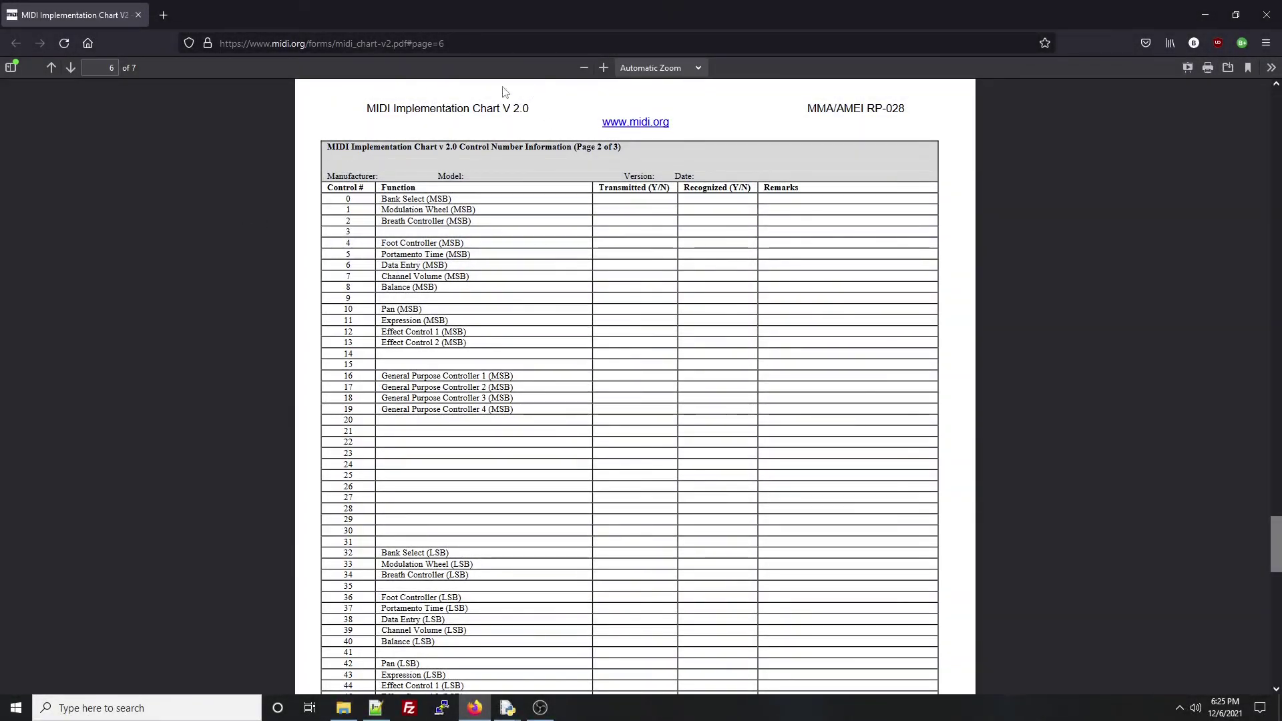
Highlight 'Channel Volume' in the control number 7 row of the MIDI chart PDF.
drag(445, 277, 377, 278)
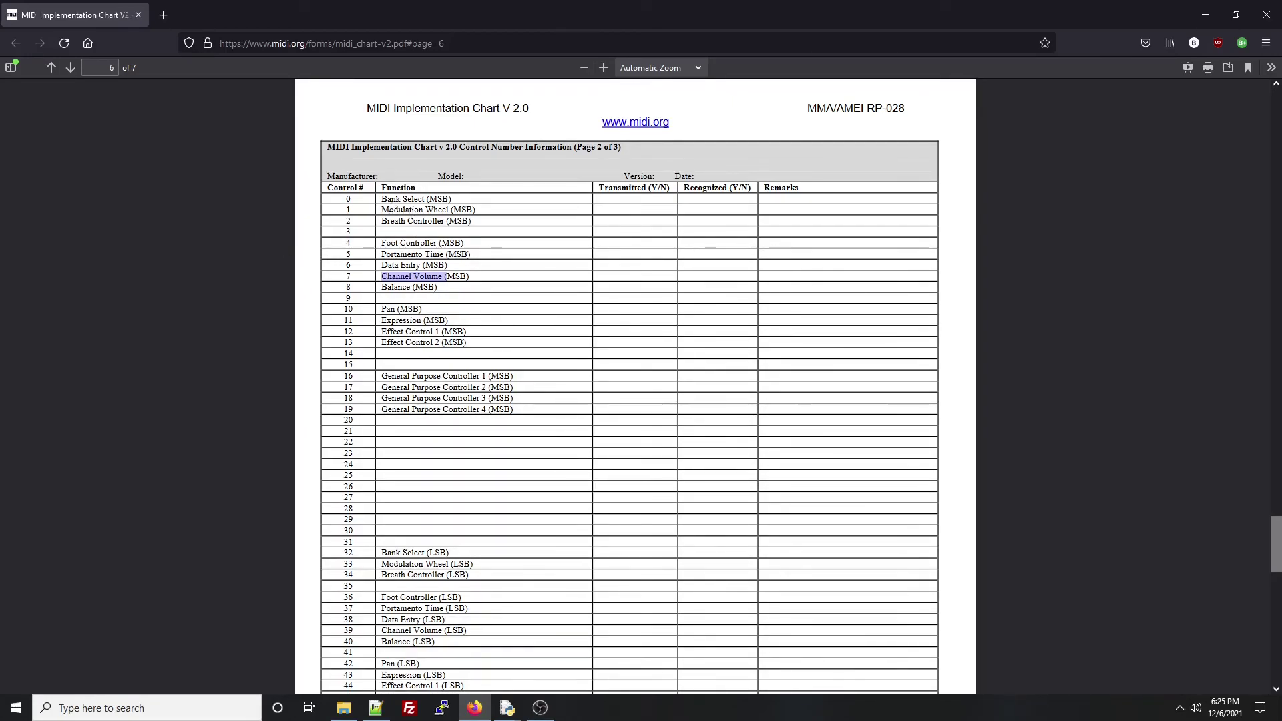
scroll(407, 288, down, 1)
scroll(406, 288, down, 5)
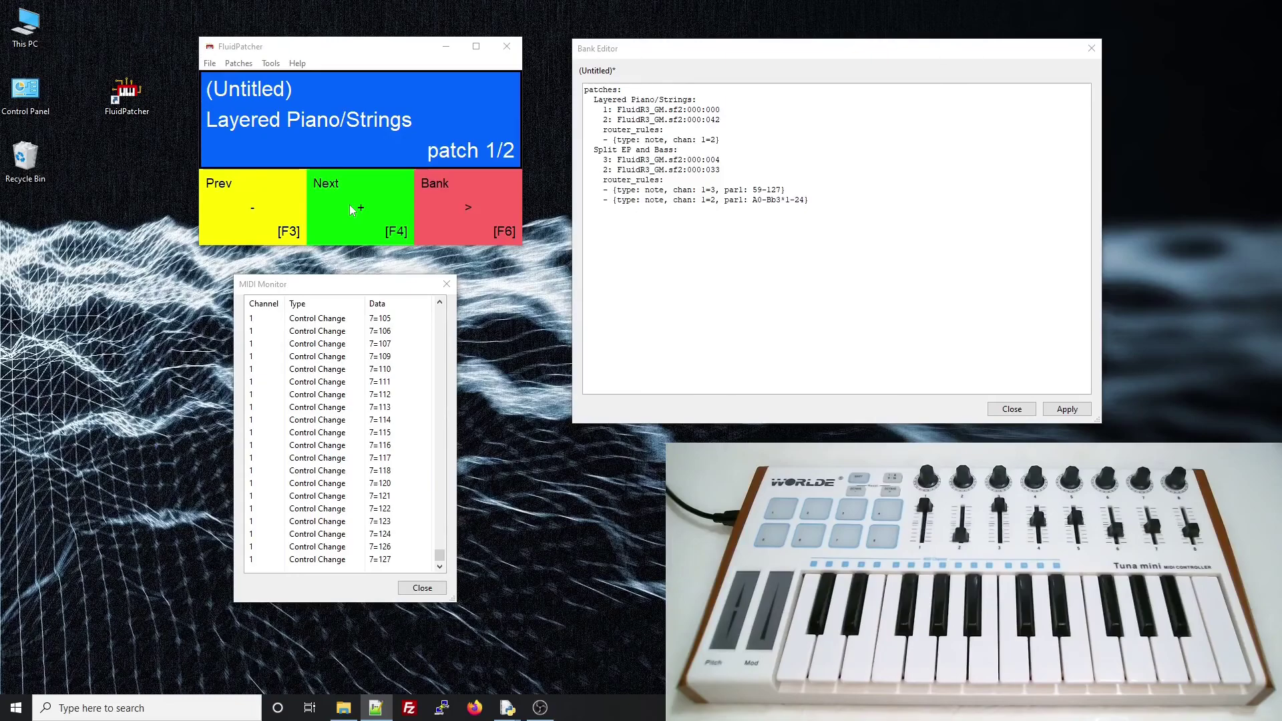
Add bank-level router_rules '- {type: cc, chan: 1=2-6, par1: 7}' and apply the bank.
key(alt+Tab)
key(Return)
text(router_rules:)
key(Return)
text(- {type: cc, chan:)
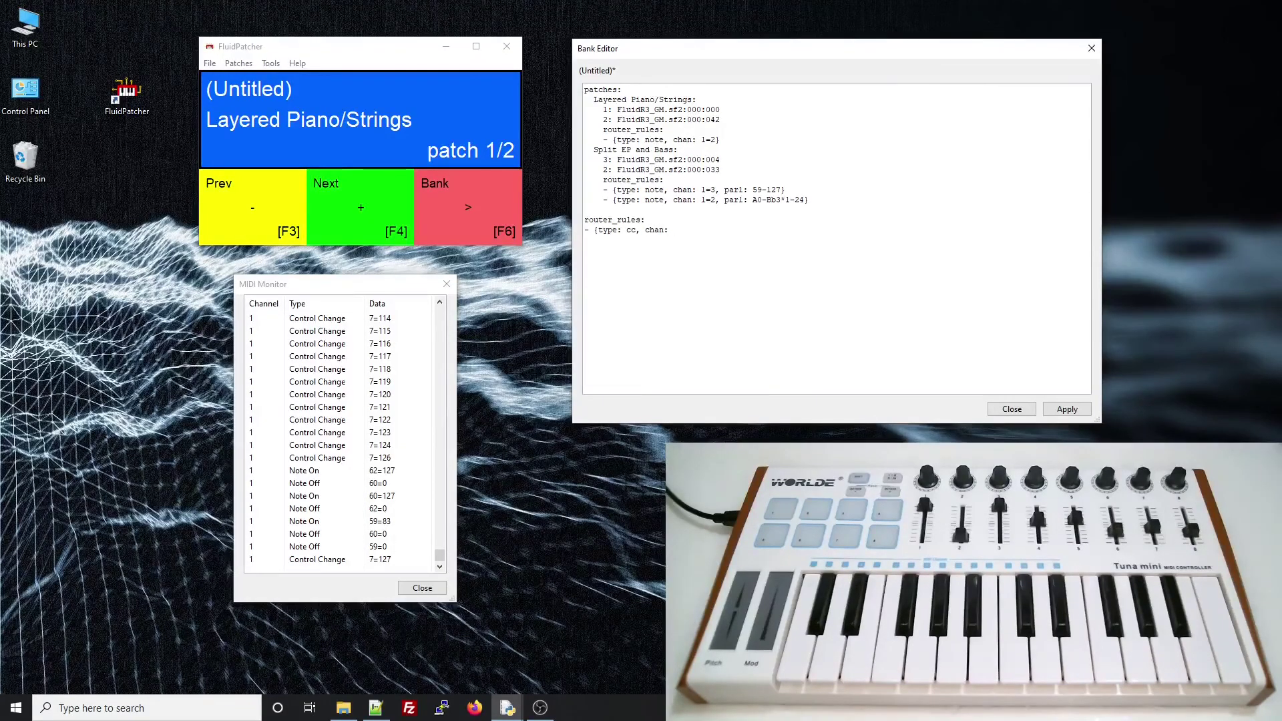
text( 1=2-6, par1: 7})
click(1068, 410)
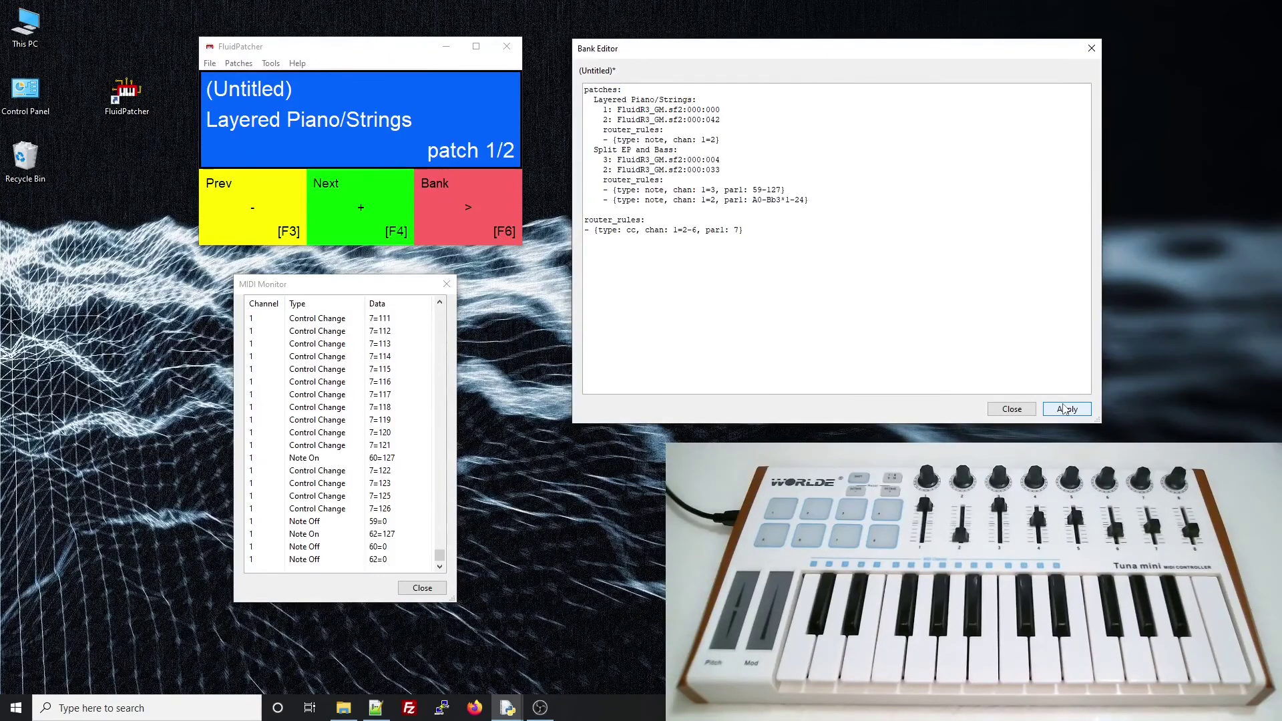
click(1066, 409)
key(alt+Tab)
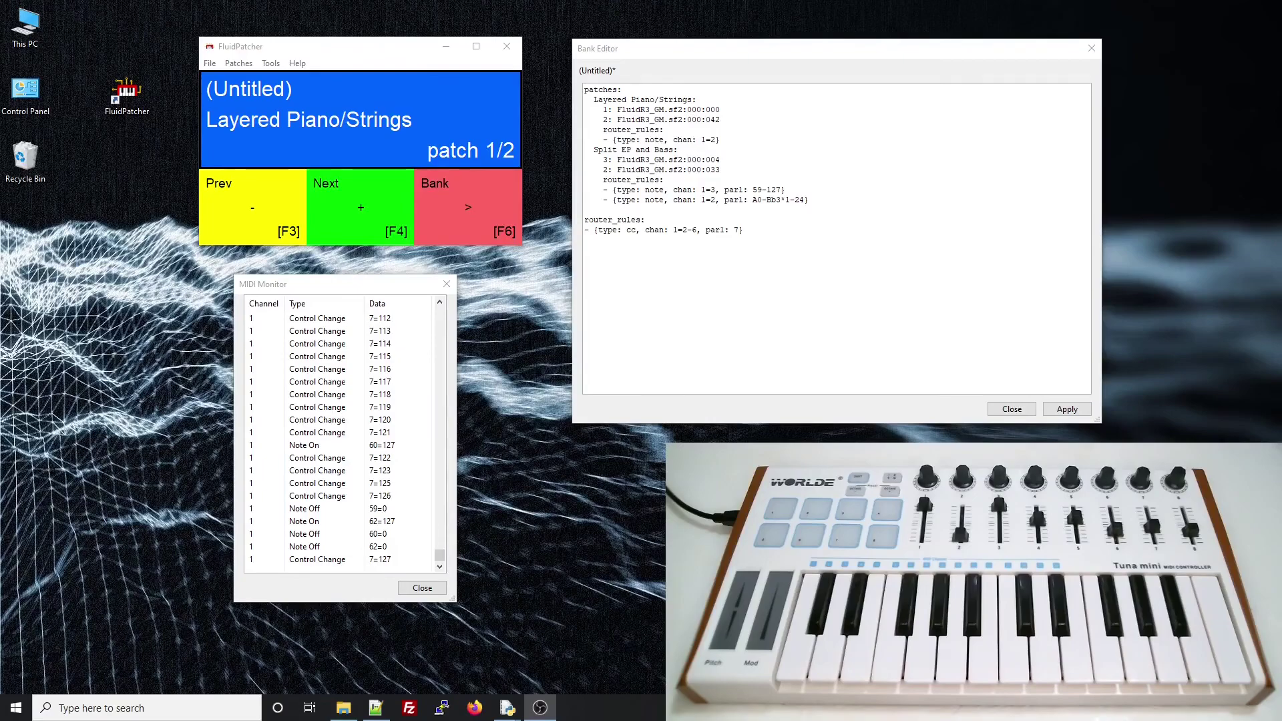
key(alt+Tab)
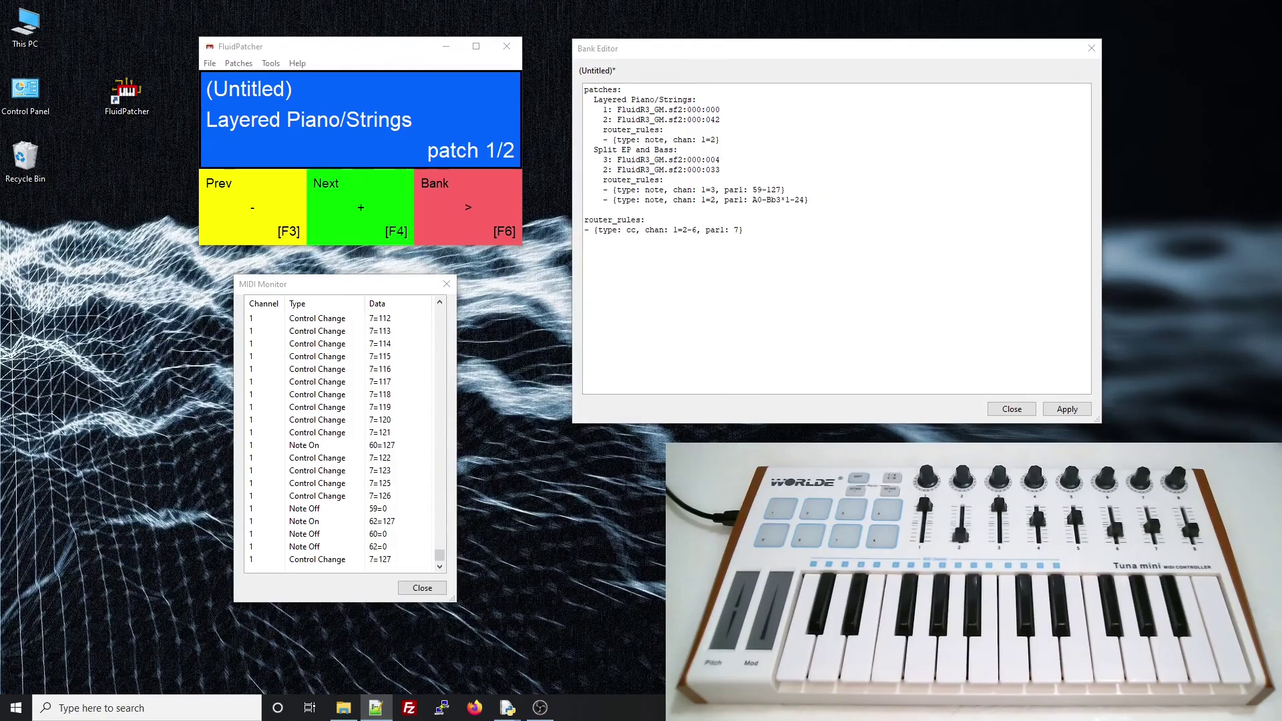
Start a PiRhodesio patch with channel 4 using the copied piano preset 000:000.
key(alt+Tab)
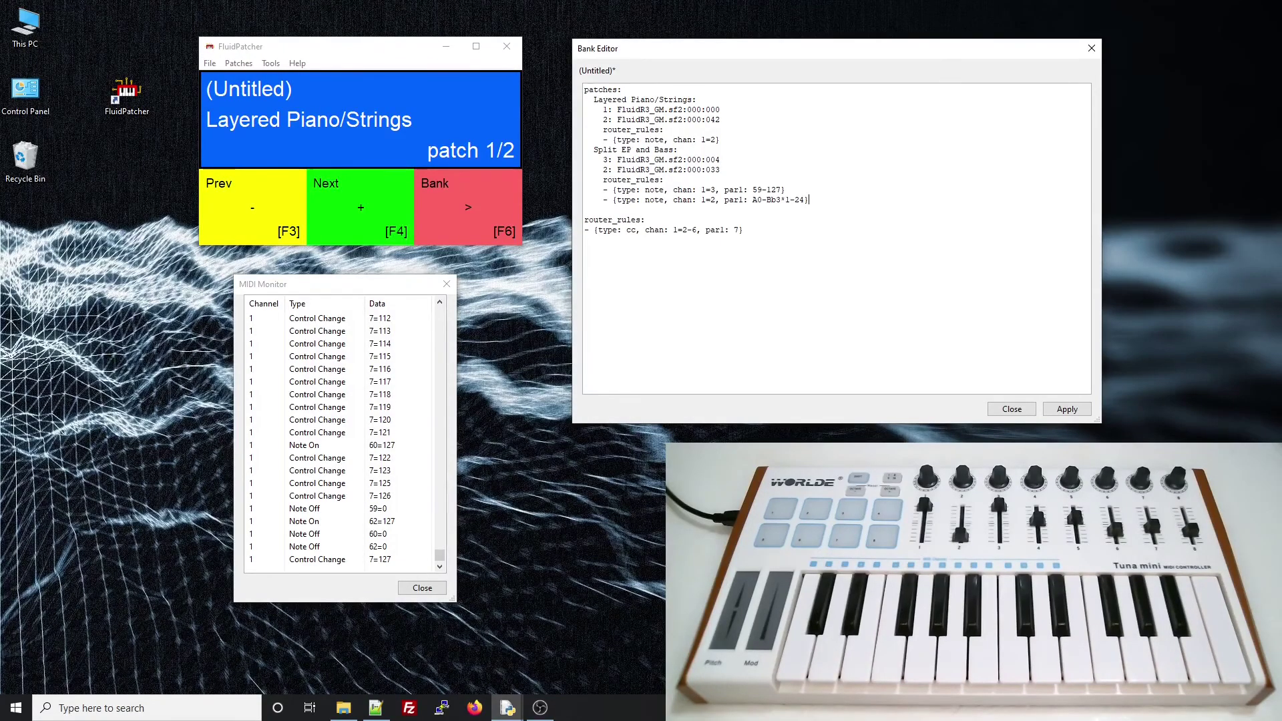
key(Return)
text(PiRho)
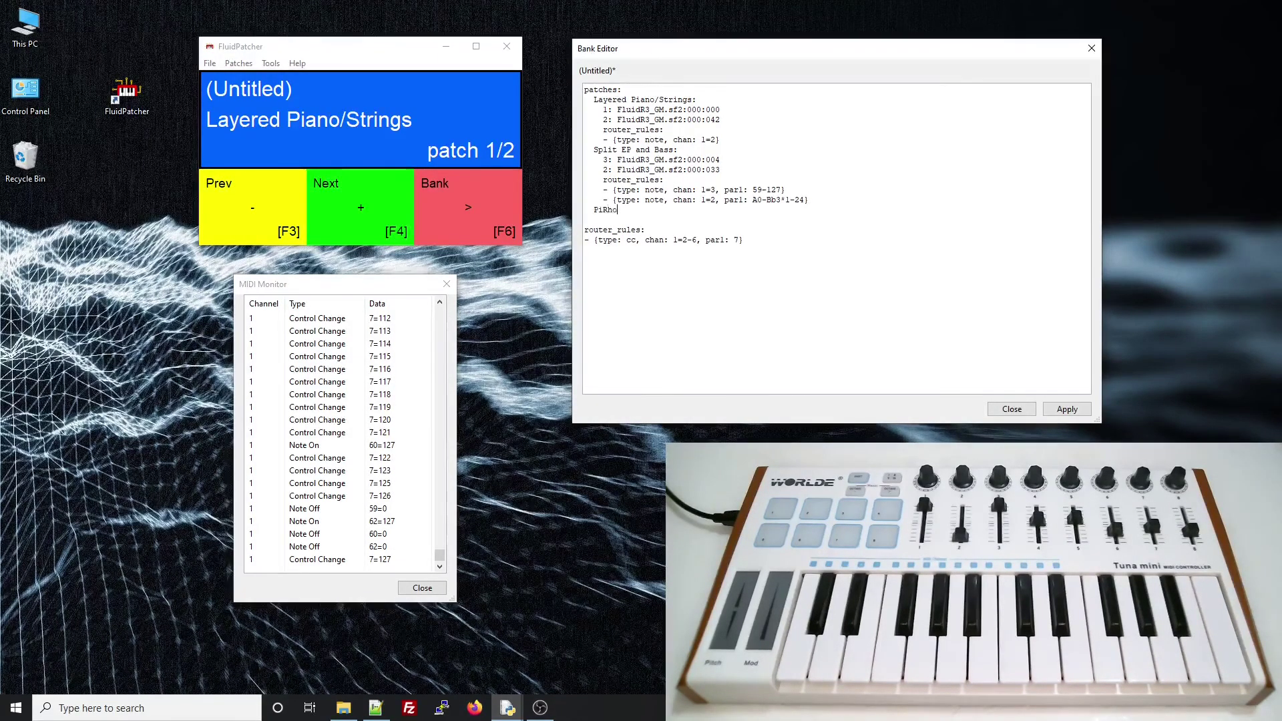
text(desio:)
key(Return)
text(4:)
drag(617, 110, 720, 110)
key(ctrl+c)
click(636, 223)
key(ctrl+v)
Give PiRhodesio channel 5 the copied electric piano preset 000:004.
key(Return)
text(5:)
drag(616, 159, 718, 160)
key(ctrl+c)
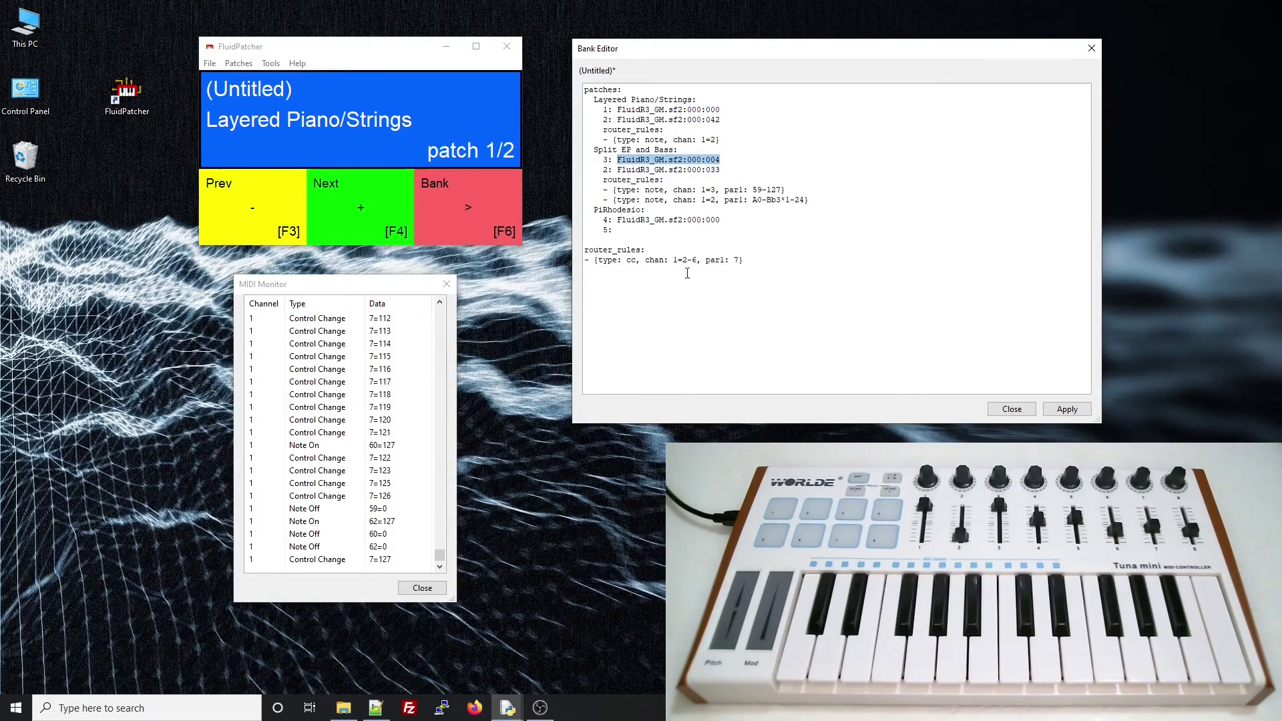
click(641, 226)
key(ctrl+v)
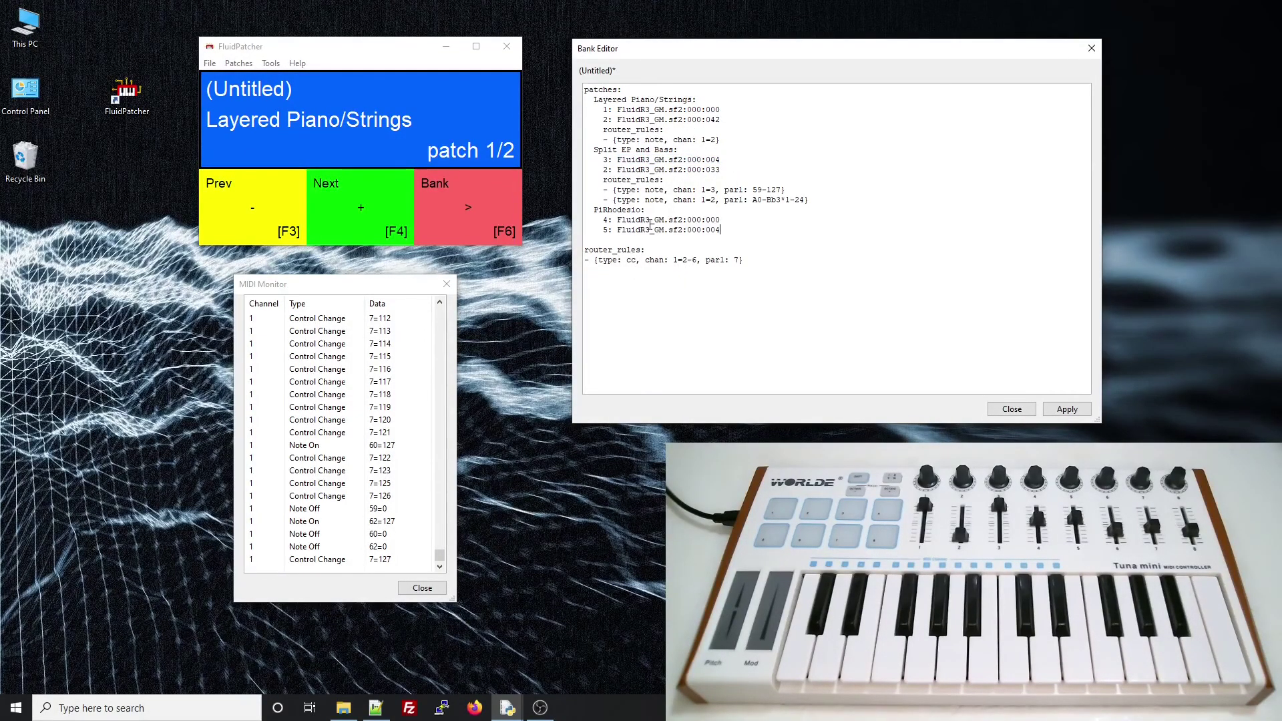
Add the PiRhodesio router rule '- {type: note, chan: 1=4-5}'.
key(Return)
text(router_rules:)
key(Return)
text(- {type: note, c)
text(han)
text(: 1=4-)
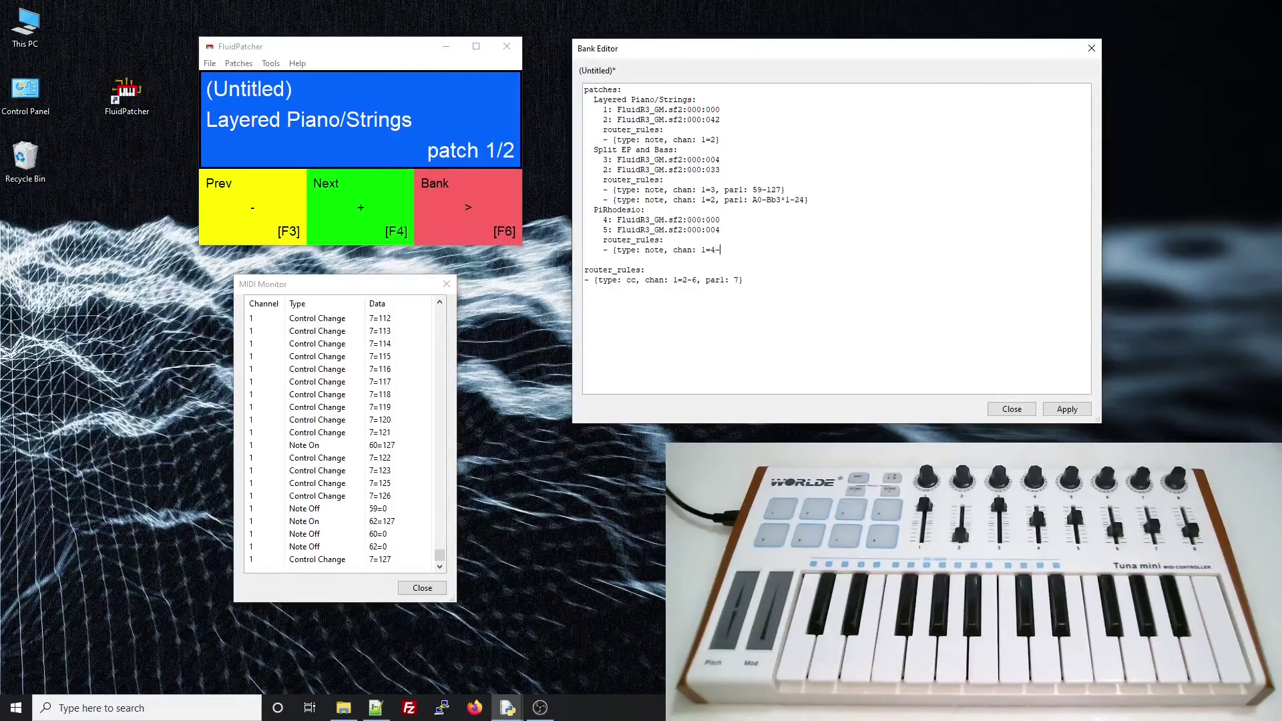
text(5})
key(Return)
Apply the three-patch bank and load PiRhodesio from the Patches menu.
click(1067, 409)
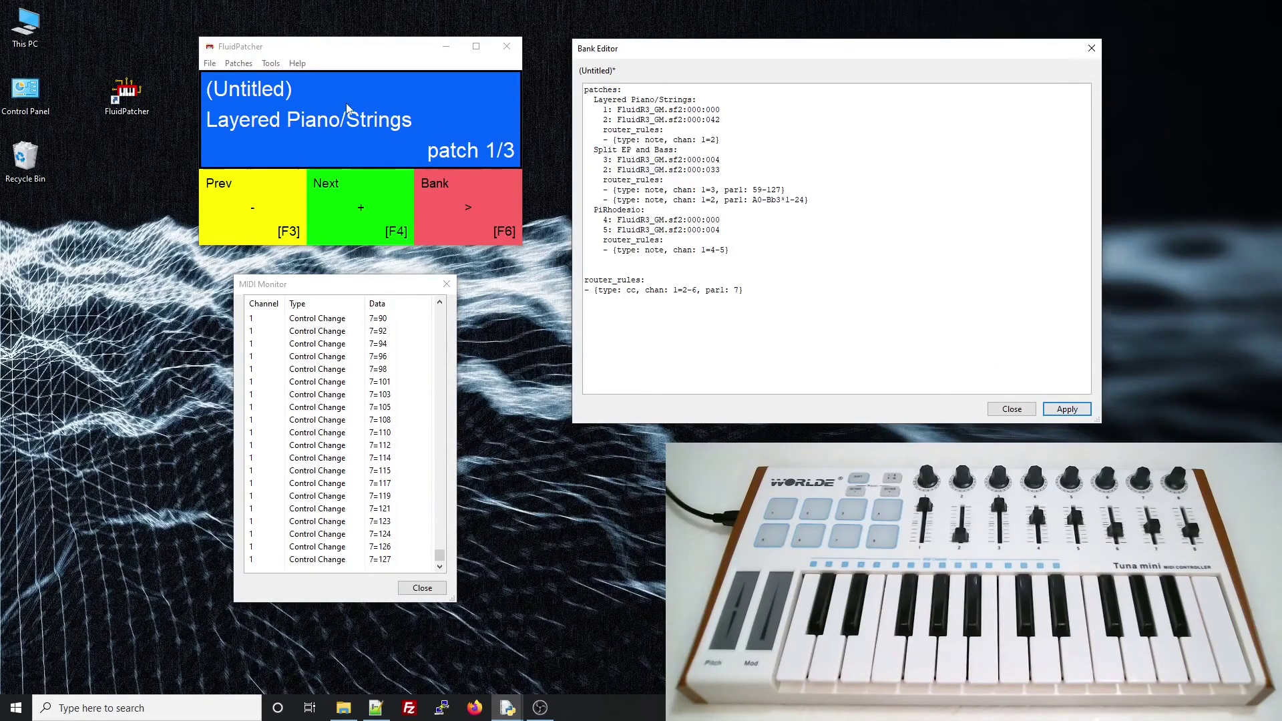
click(239, 62)
click(287, 100)
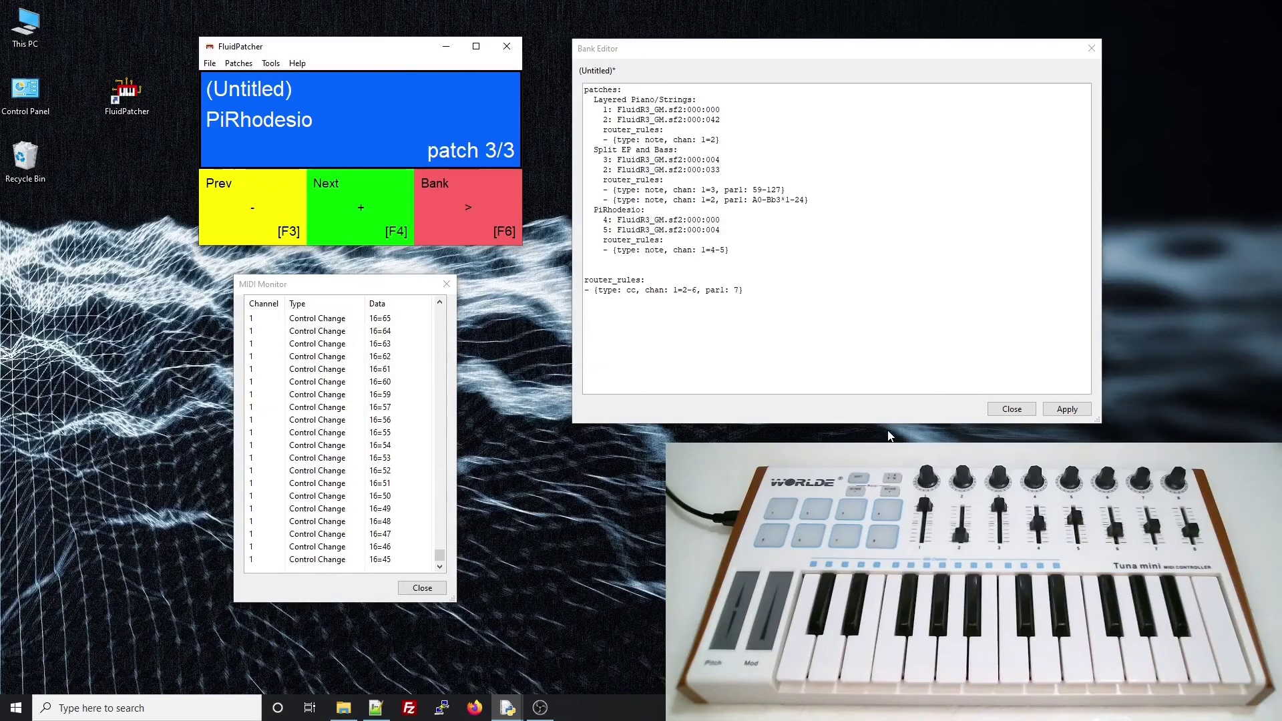
Add CC 16=7 rules: channel 4 scaled 0-63=0-127, channel 5 scaled 64-127=127-0.
click(603, 260)
text({type: )
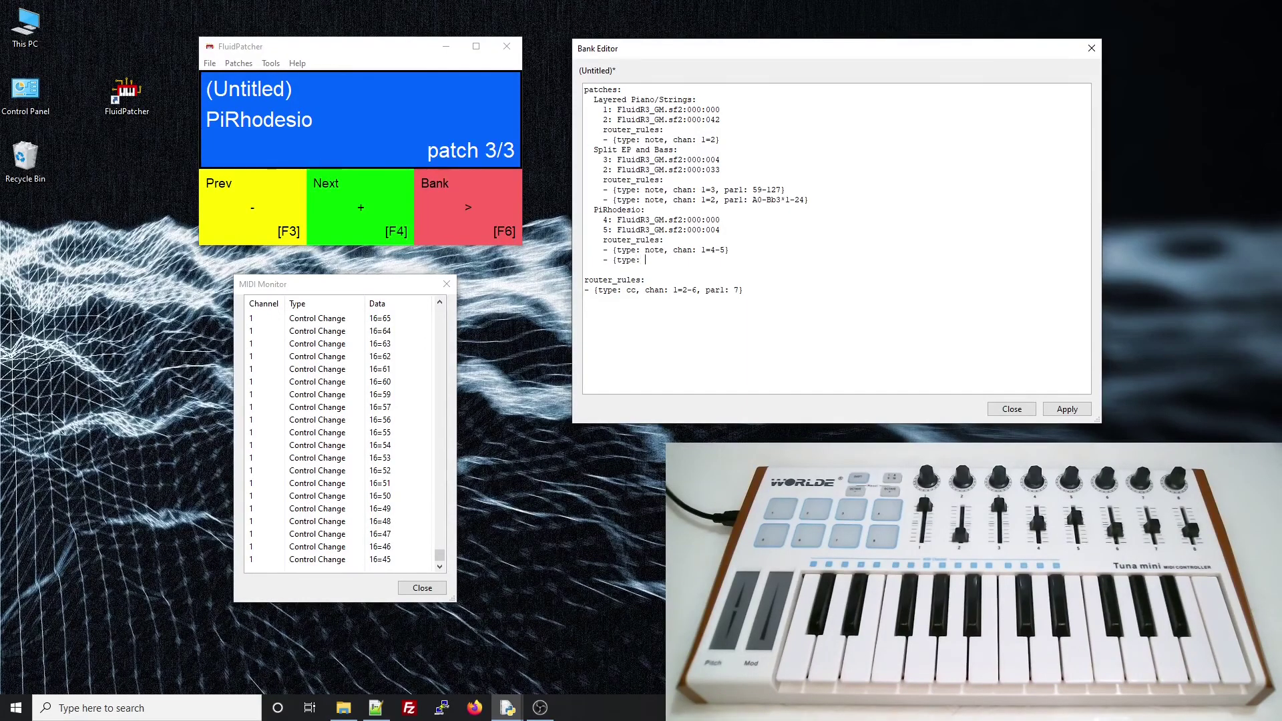
text(cc, chan: 1=4, parl: 16=7, par2: )
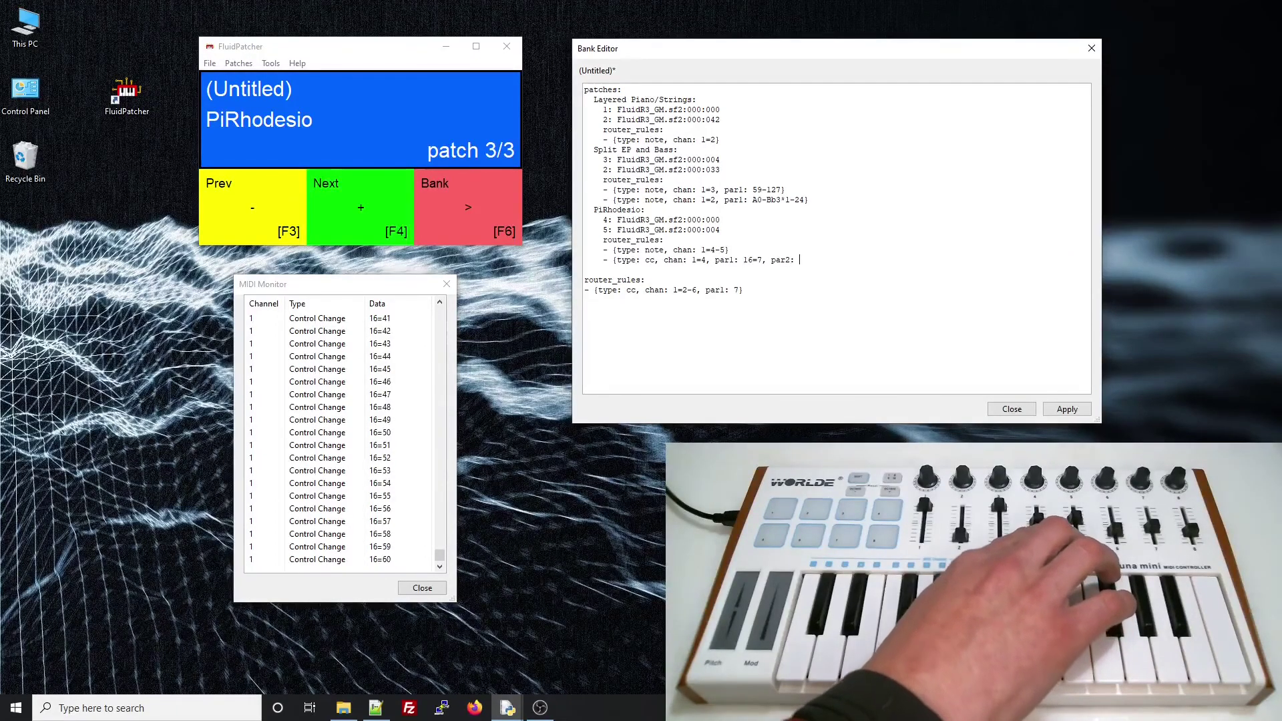
text(0-63=)
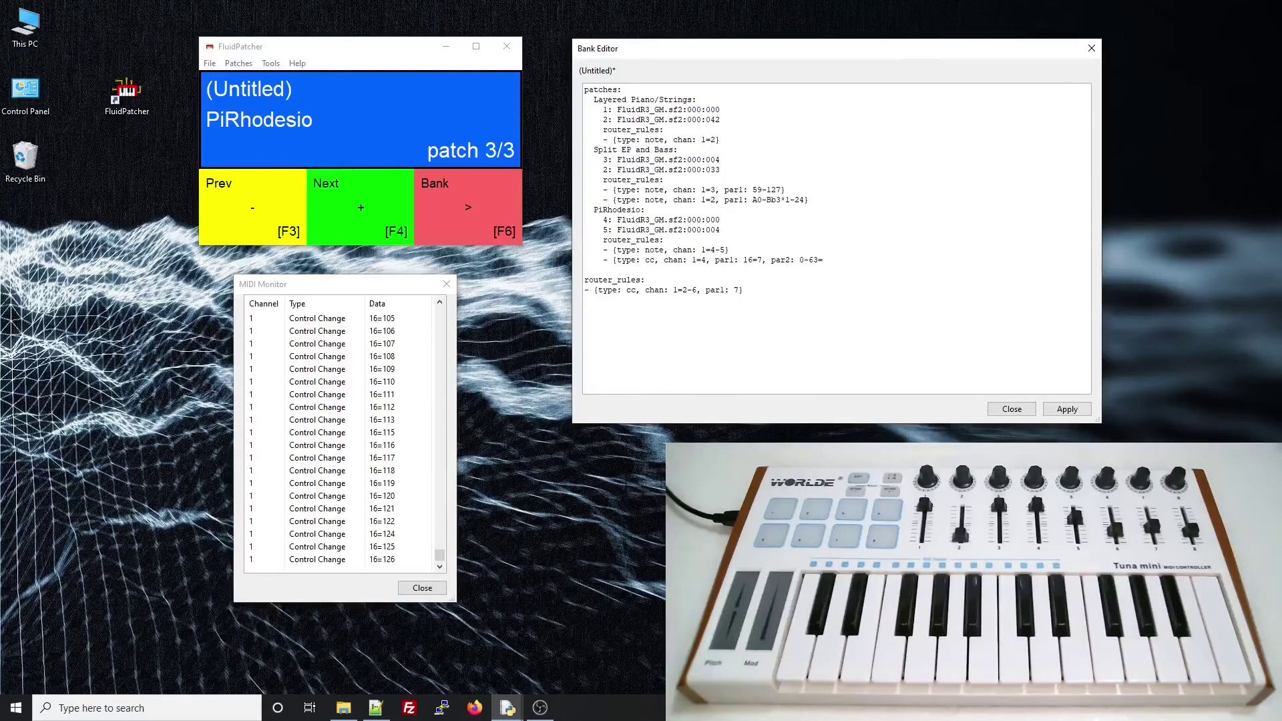
text(0-127)
key(Return)
text(- {type: cc, chan: 1=5, par1: 16=7)
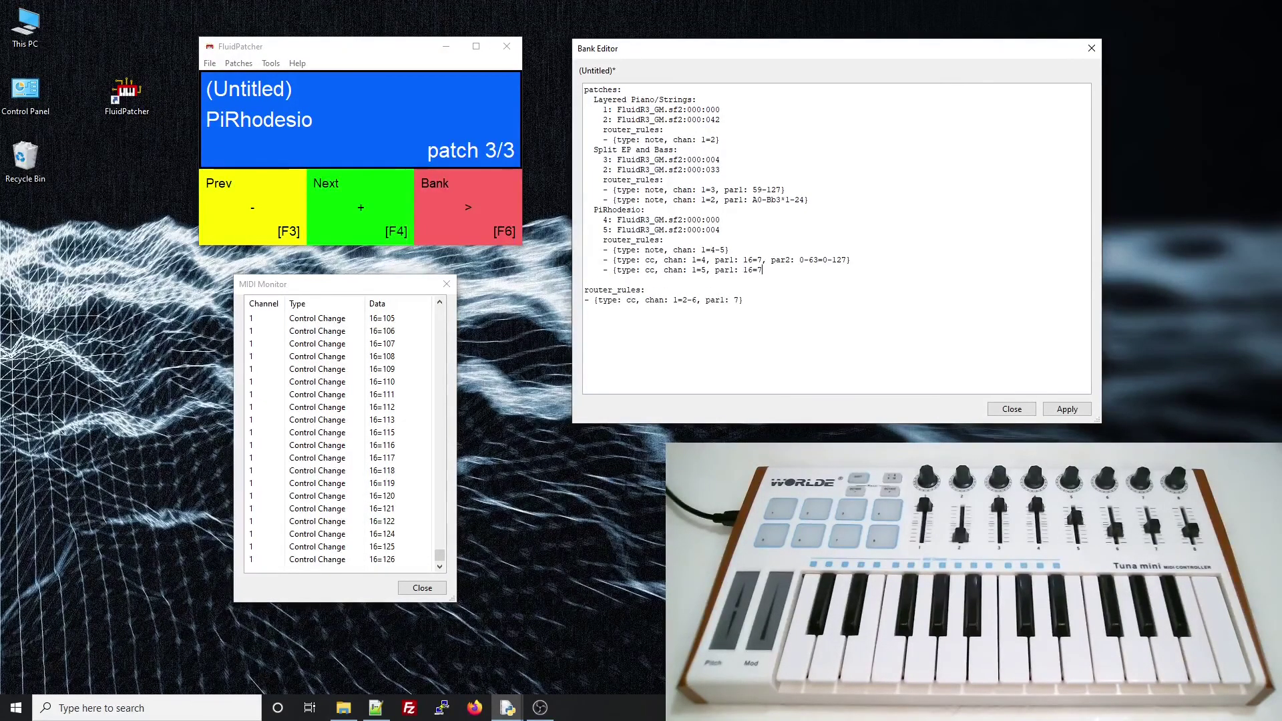
text(, par2: 64-127=127-0)
click(1071, 410)
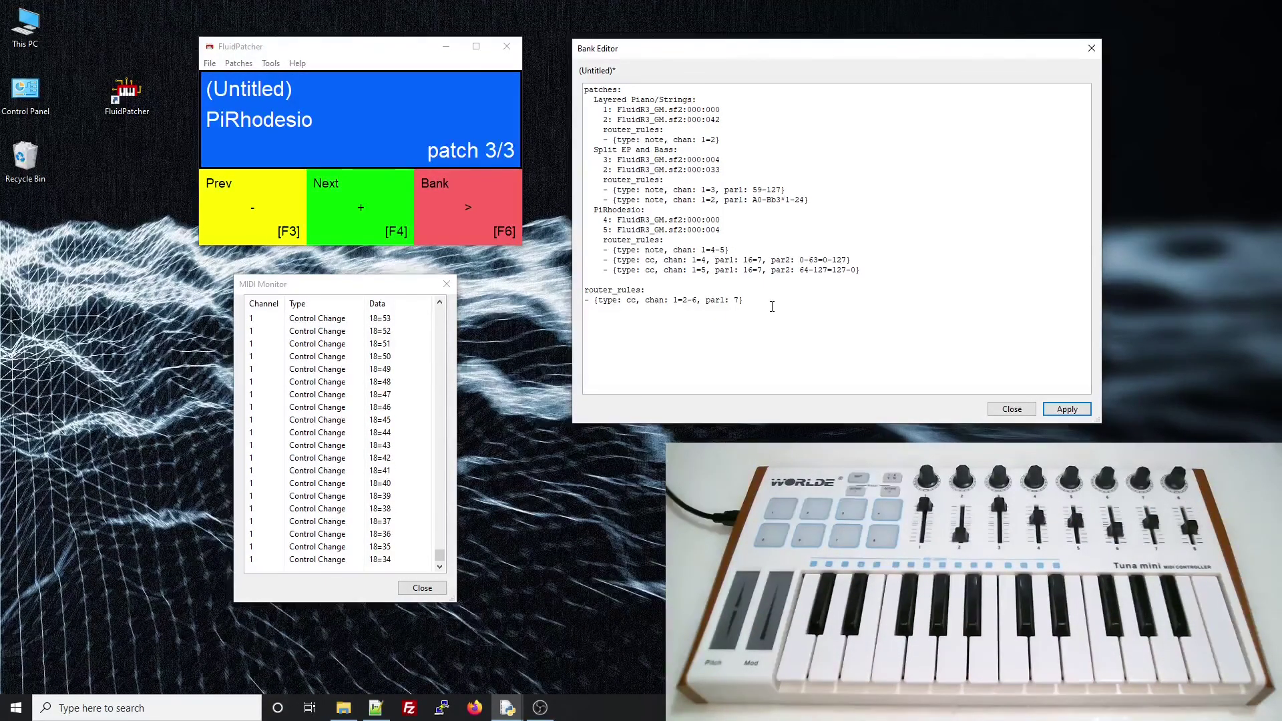
Add a new 'Swell Pad:' patch entry with a line for its channel.
click(865, 269)
key(Return)
text(Swell Pad:)
key(Return)
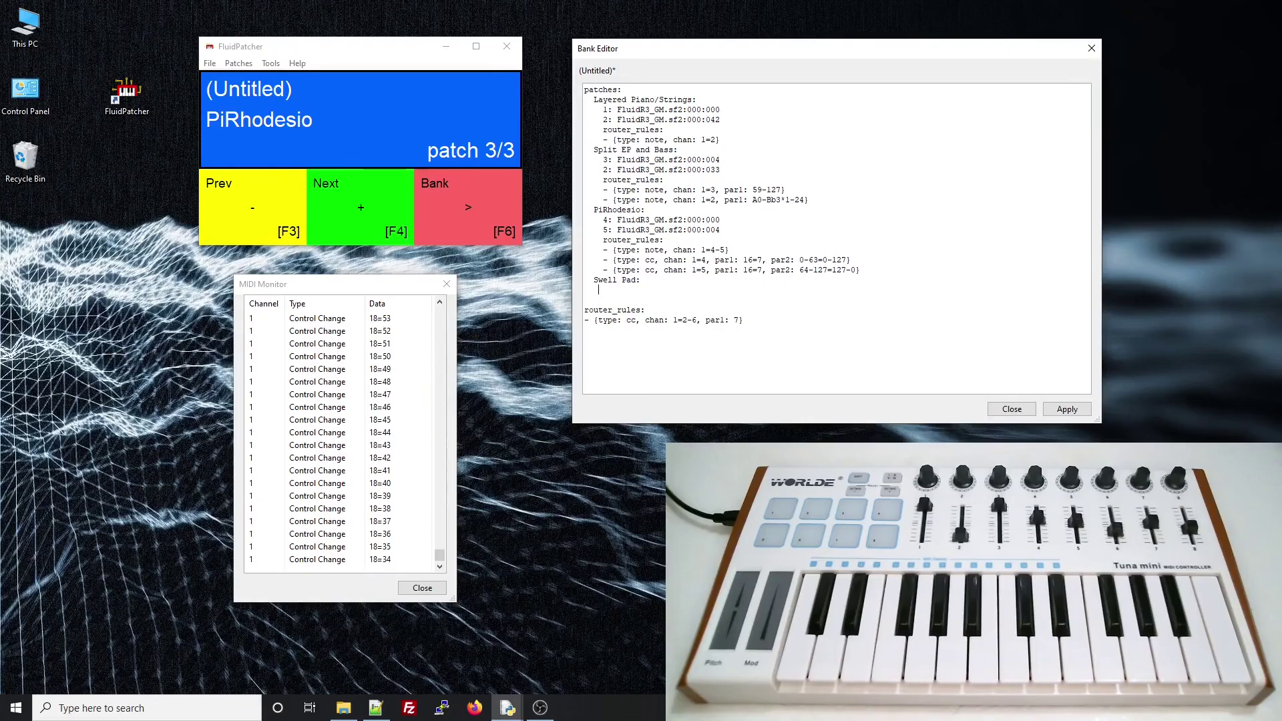
Browse the presets of VintageDreamsWaves-v2.sf2 via Tools > Open Soundfont.
click(271, 63)
click(307, 92)
double_click(404, 351)
scroll(443, 317, down, 20)
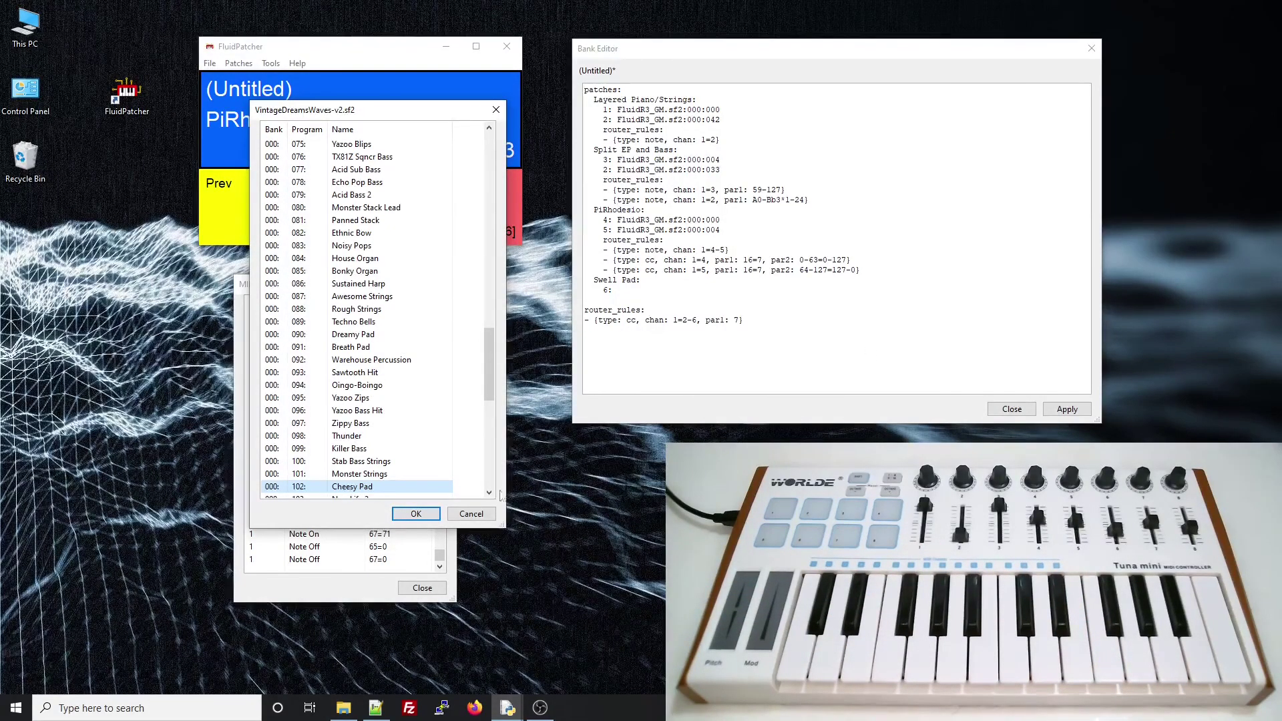
Assign preset 102 Cheesy Pad to channel 6 and begin a CC 17 note rule.
click(416, 514)
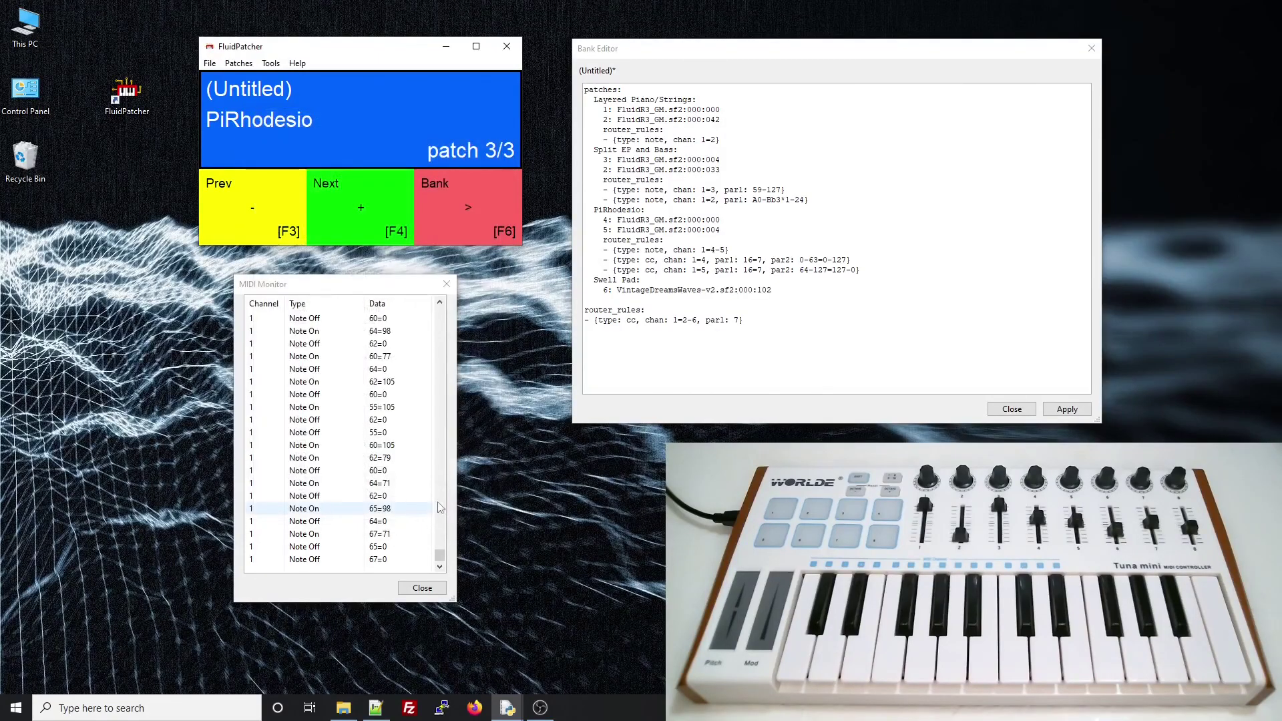
key(Return)
text(router_rules:)
key(Return)
text(- {type: )
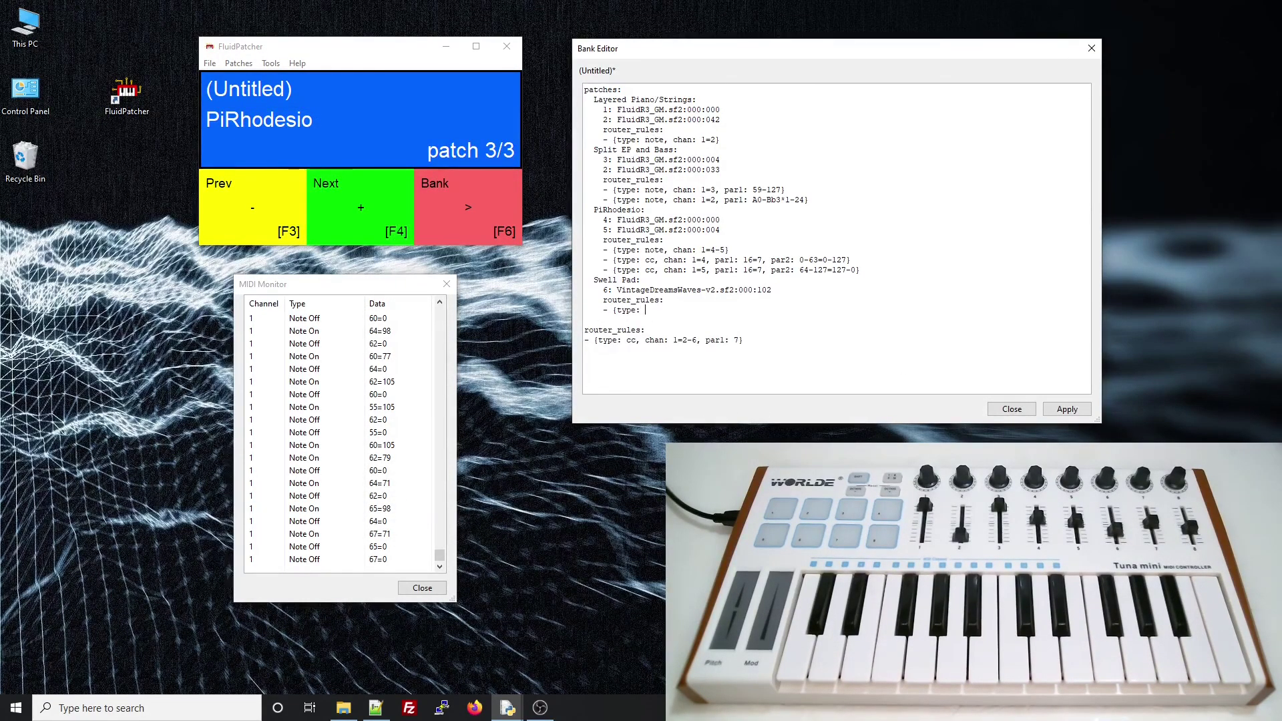
text(cc, type2: note, chan: 1=6, par1: 17=)
key(Return)
Finish the CC 17 rule with note 60 and duplicate the rule line.
key(alt+Tab)
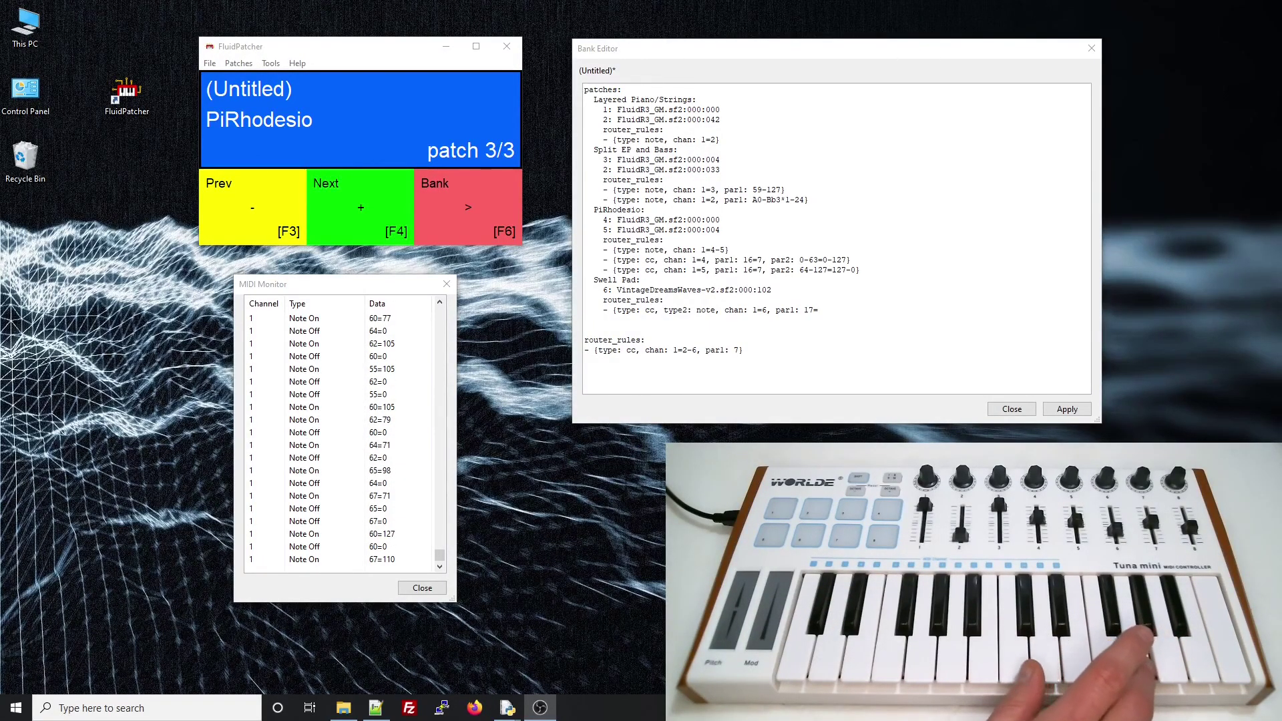
click(829, 309)
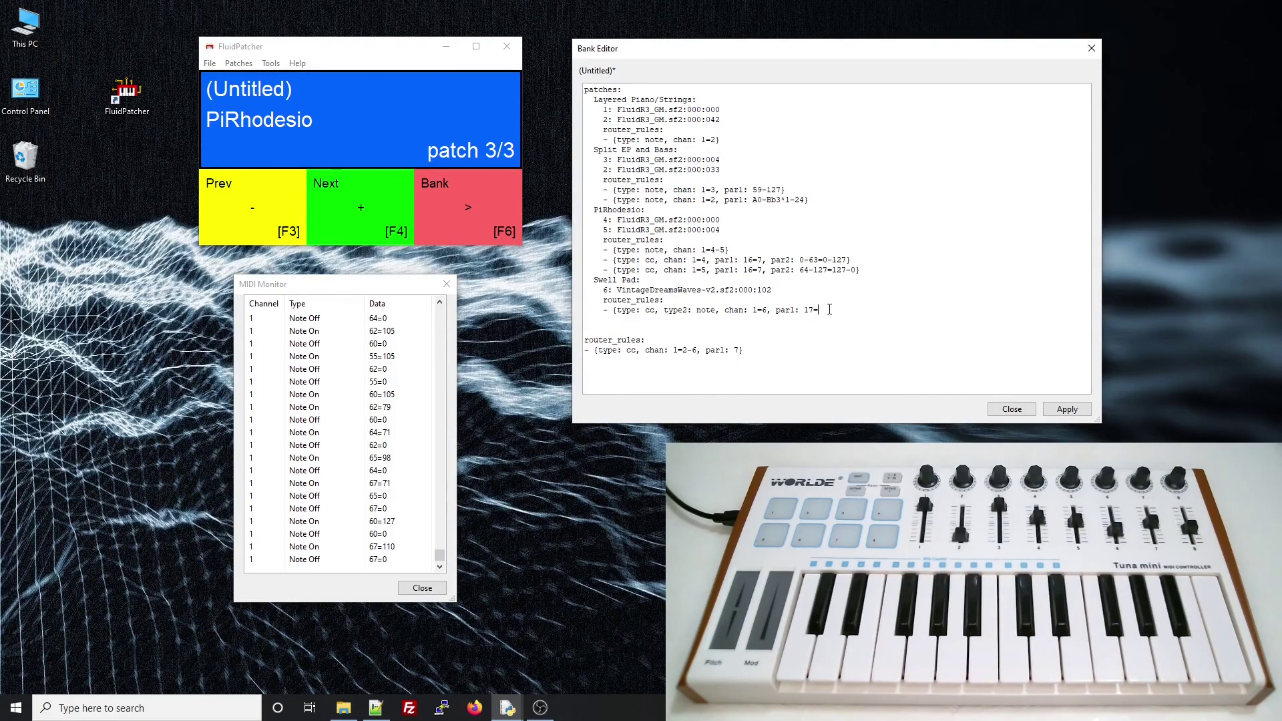
text(60})
key(Right)
key(shift+Up)
key(ctrl+c)
key(Down)
key(ctrl+v)
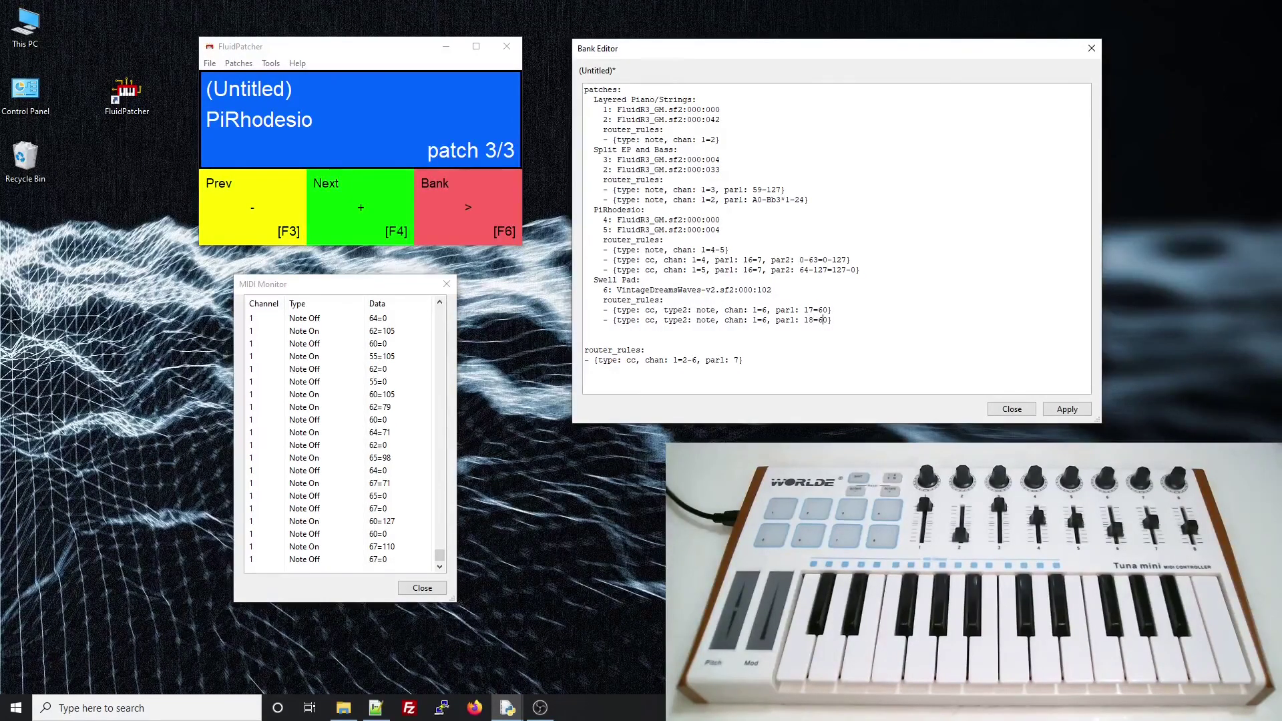
Change the duplicate to CC 18=67 and apply the bank.
click(828, 320)
click(1068, 411)
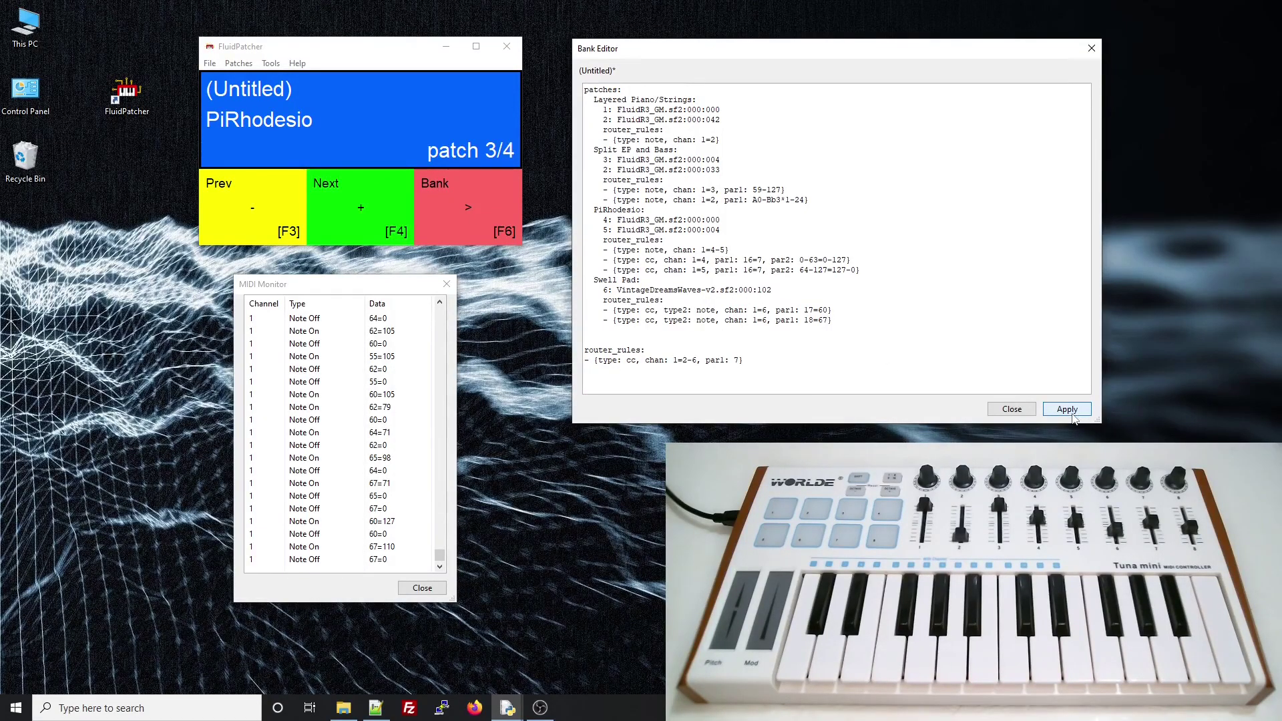
click(238, 64)
Load the Swell Pad patch to test its controls.
click(261, 130)
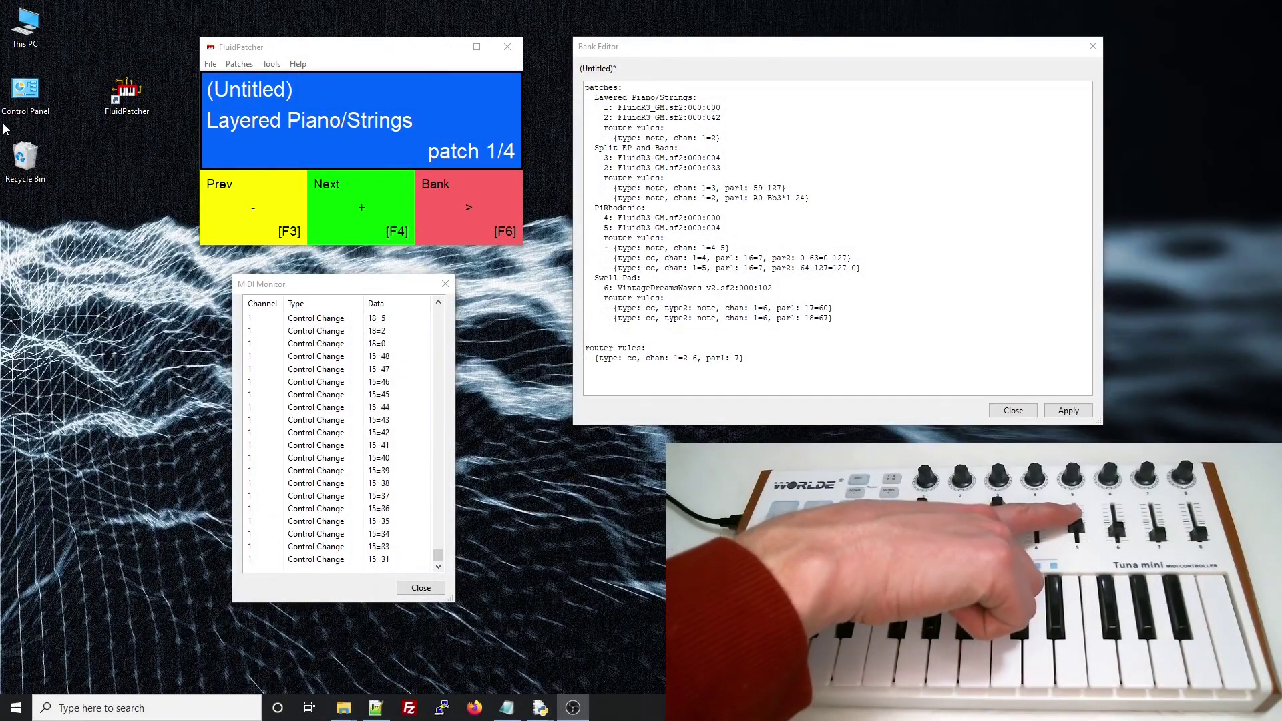
Add a global rule mapping channel 1 CC 15 to synth.reverb.room-size (0-127=0.0-1.0) and apply.
click(539, 707)
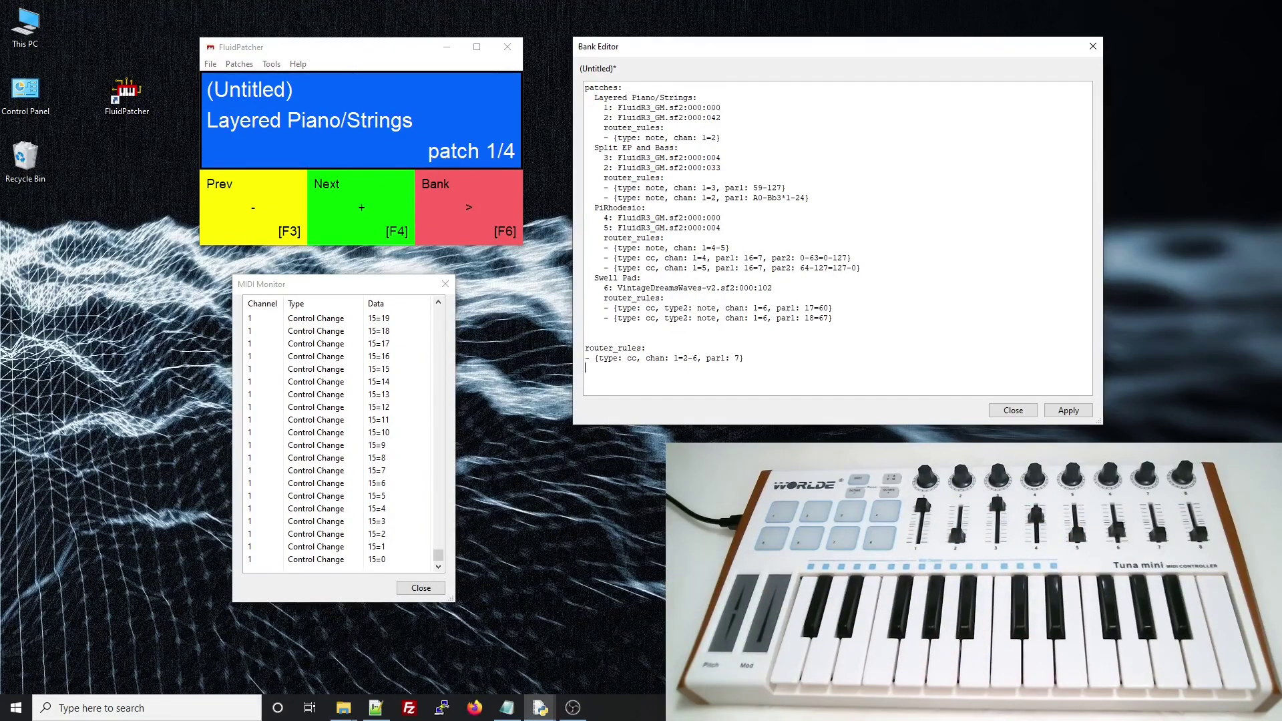
text(type: cc, chan: 1, par1: 15, fluidsetting: synth.rever)
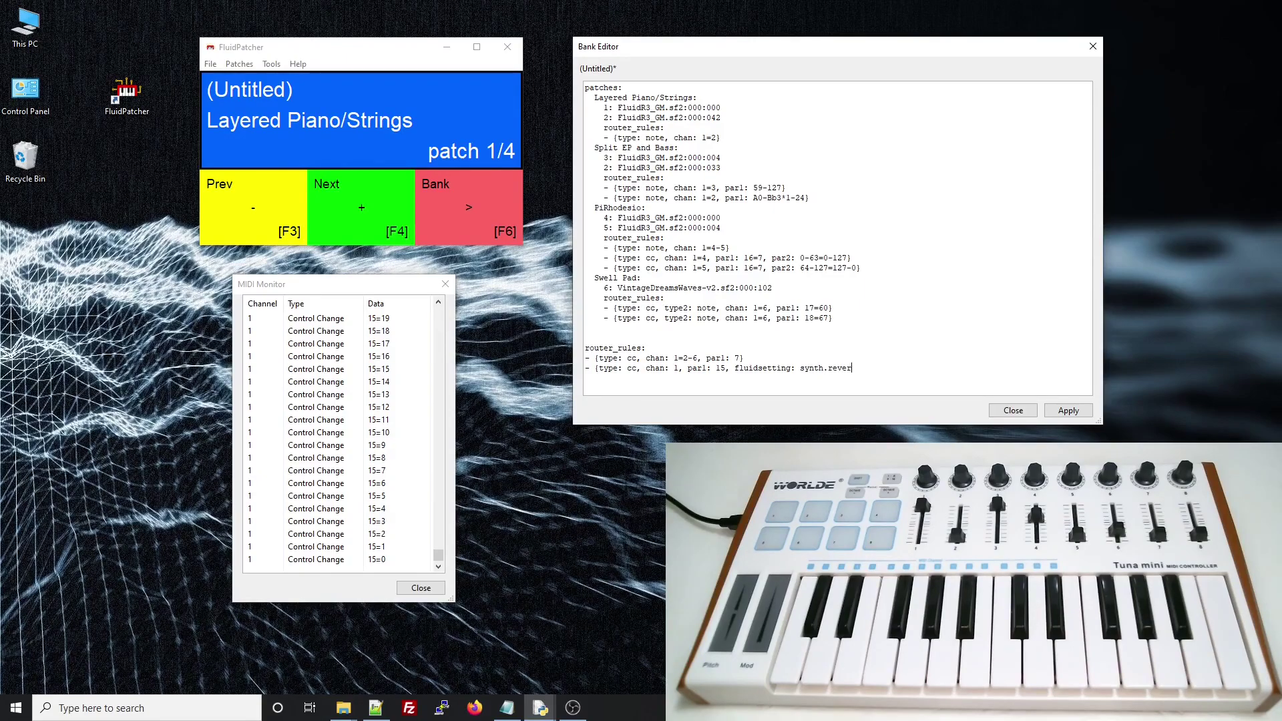
text(b.room-size, par2: 0-127=)
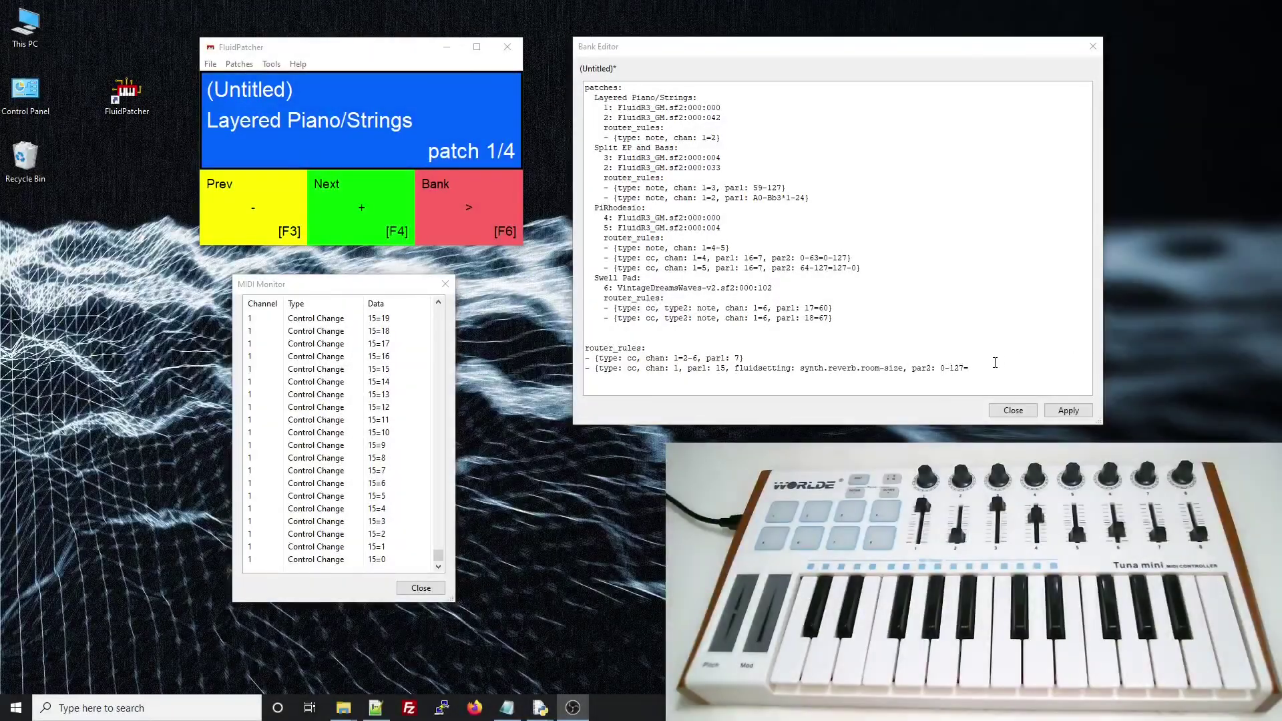
click(984, 367)
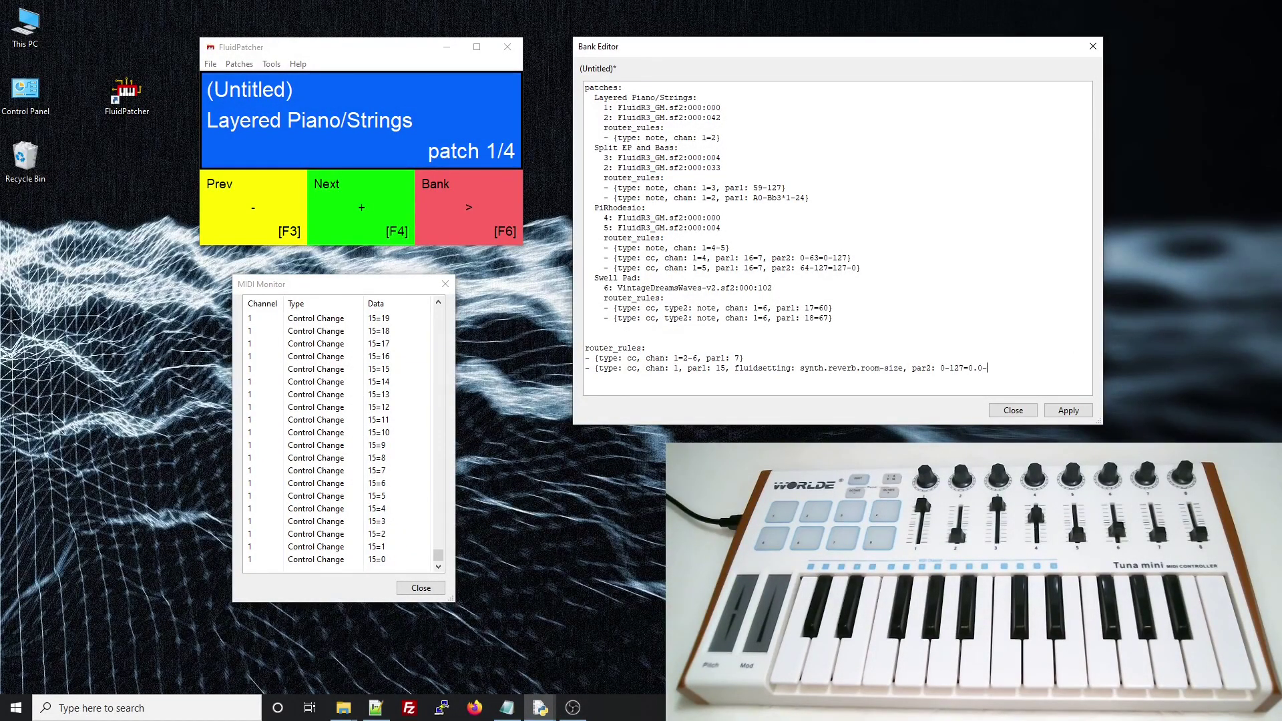
text(0.0-1.0})
click(1051, 412)
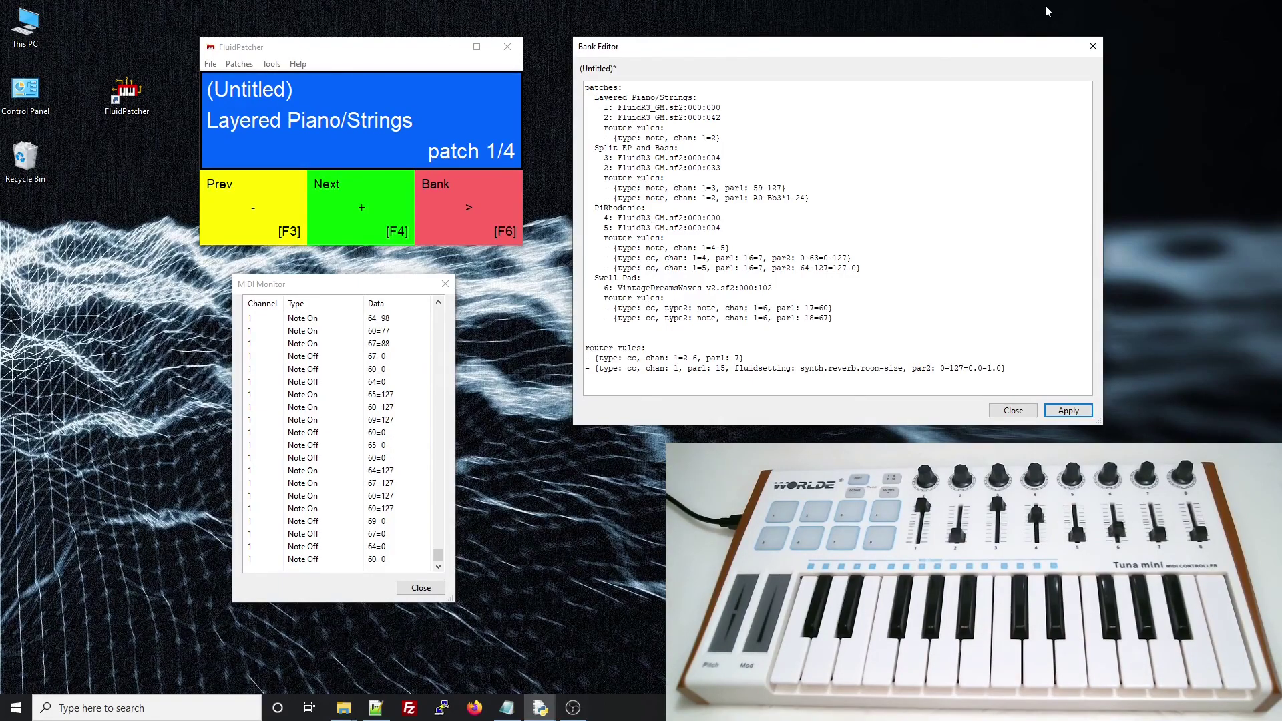
Save the bank from the main window with File > Save Bank as lesson4.yaml.
key(alt+Tab)
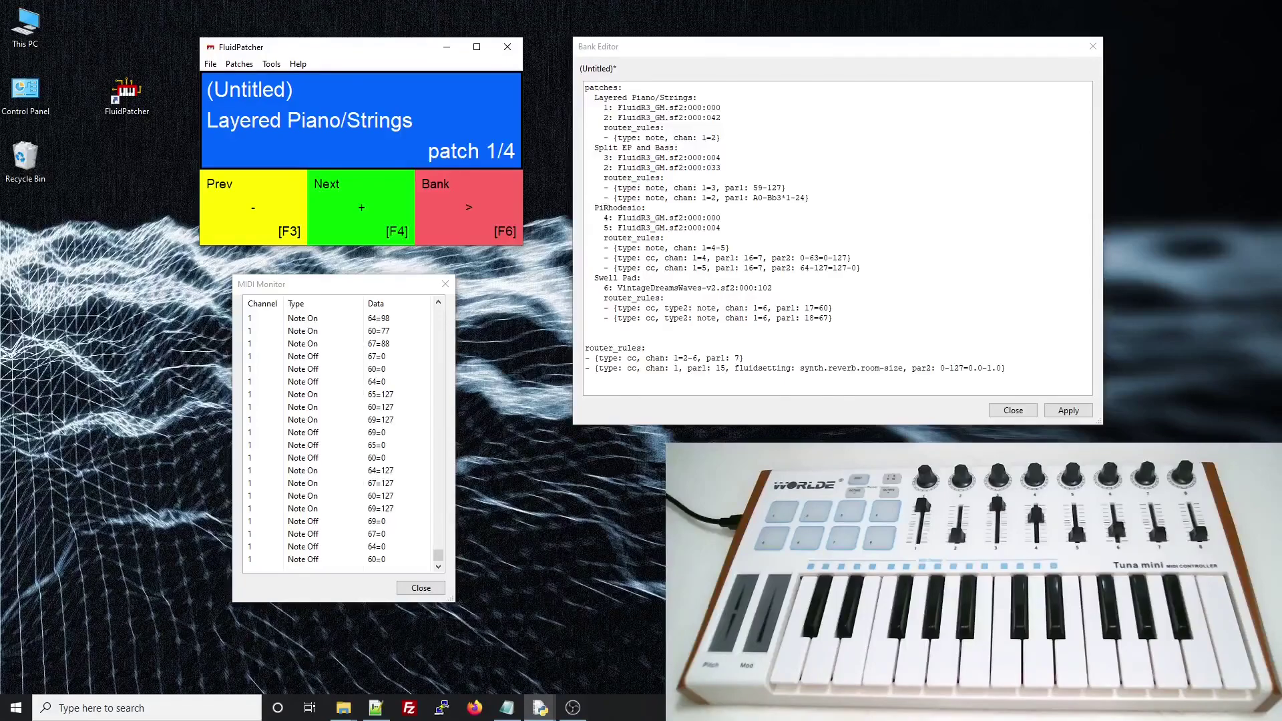
click(210, 63)
click(237, 125)
text(le)
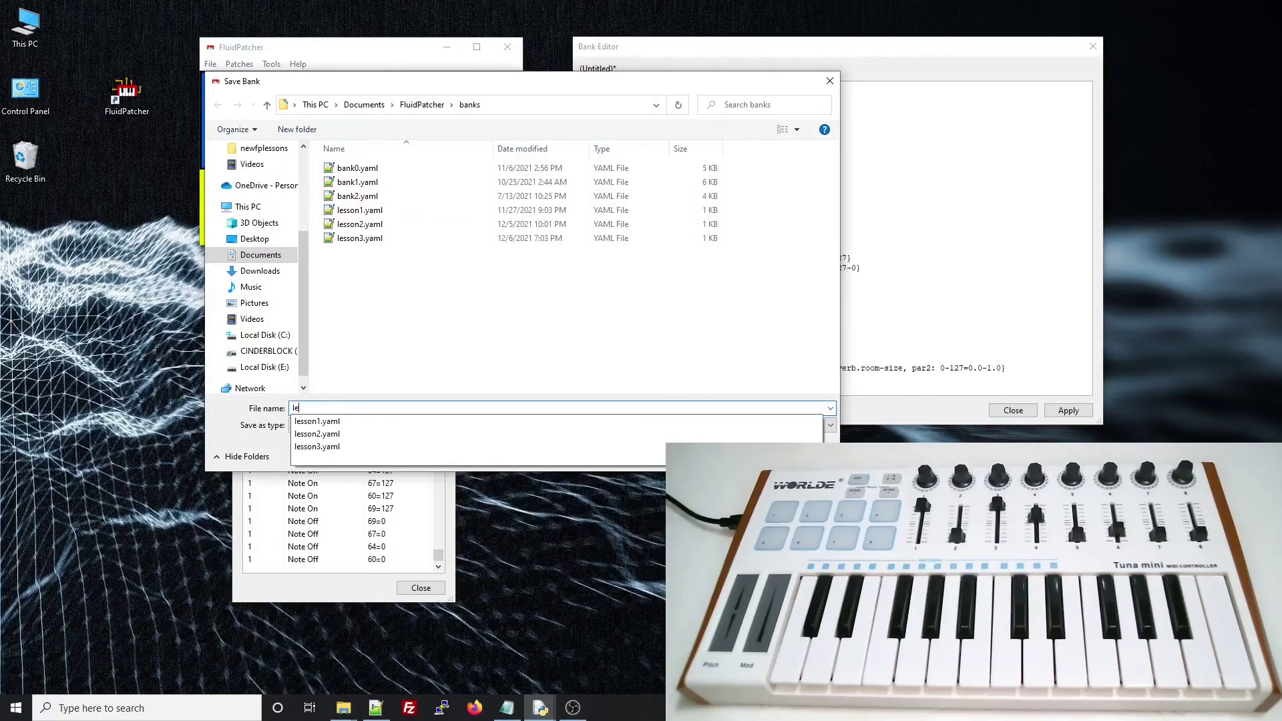
text(sson4.yaml)
key(Return)
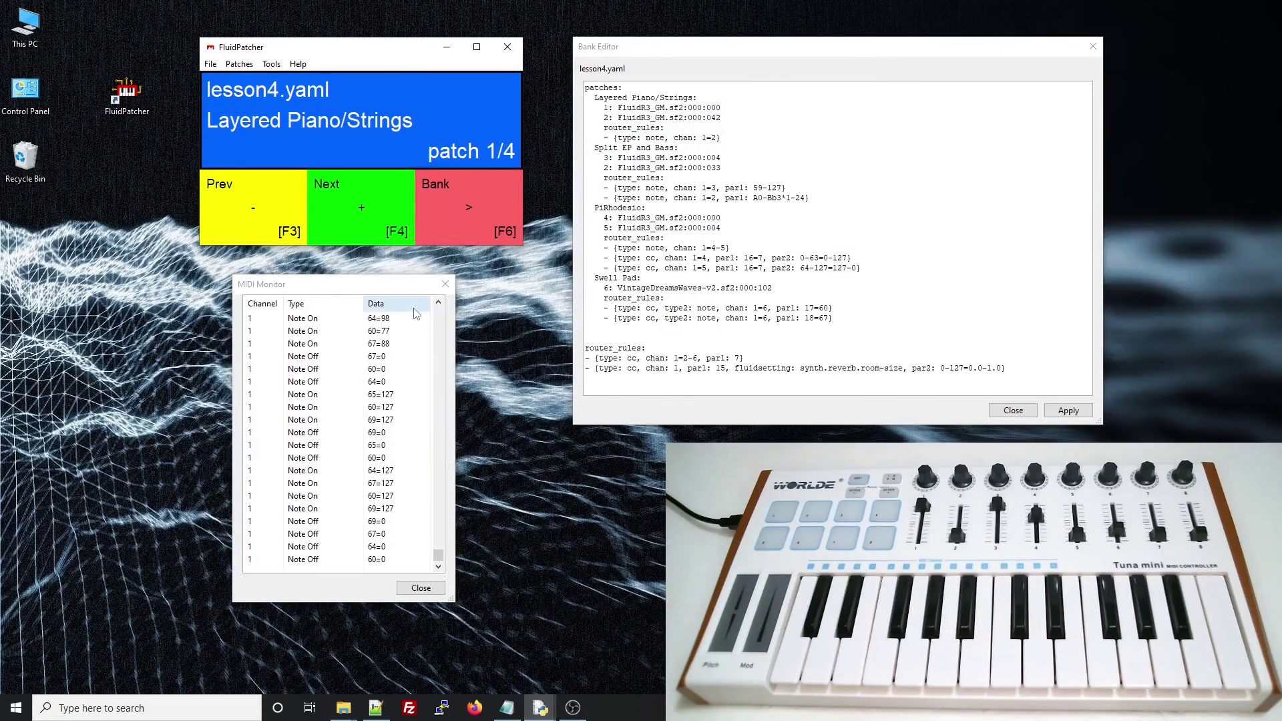